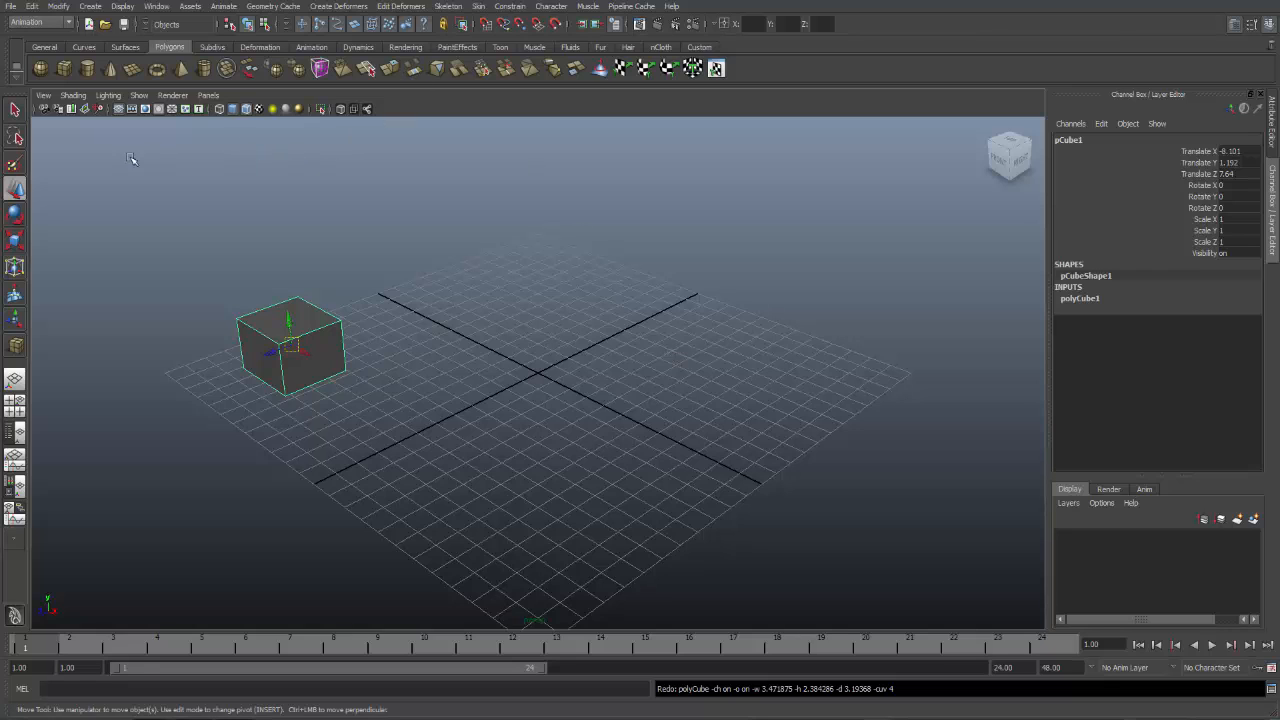
# Duplicate the cube and move the copy about 4.2 units along X, beside the original
pyautogui.click(33, 7)
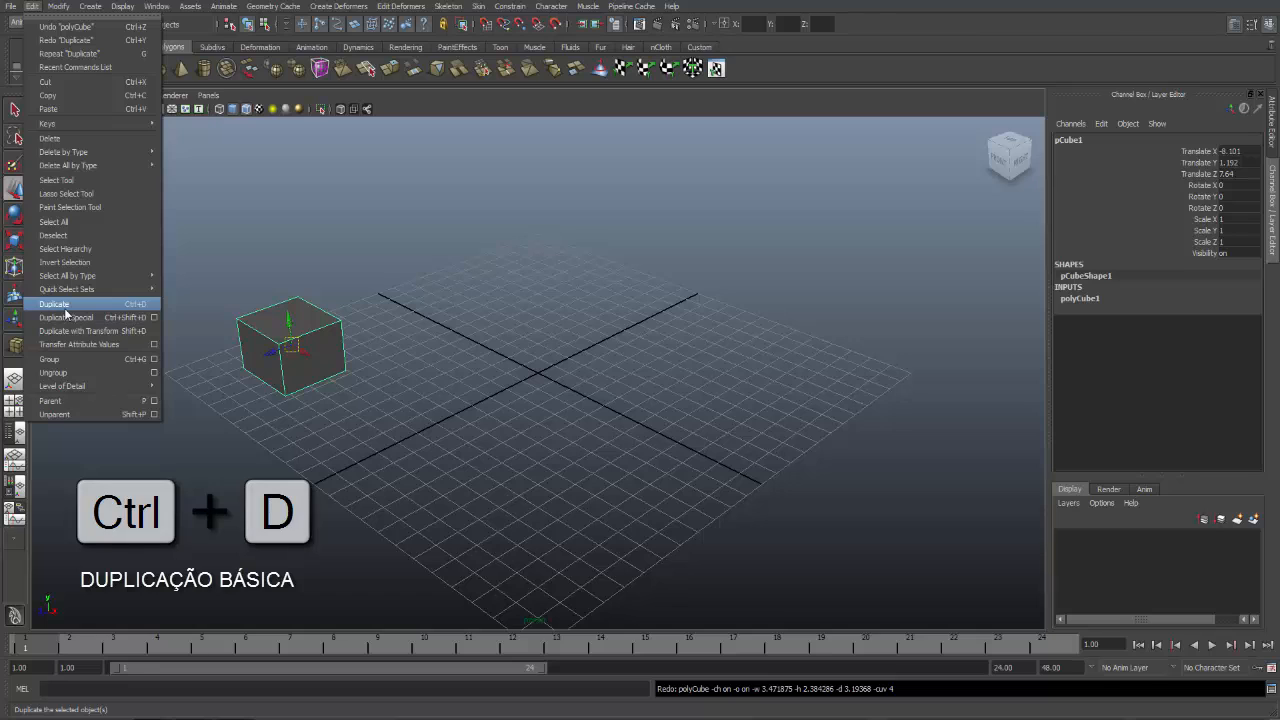
pyautogui.click(65, 312)
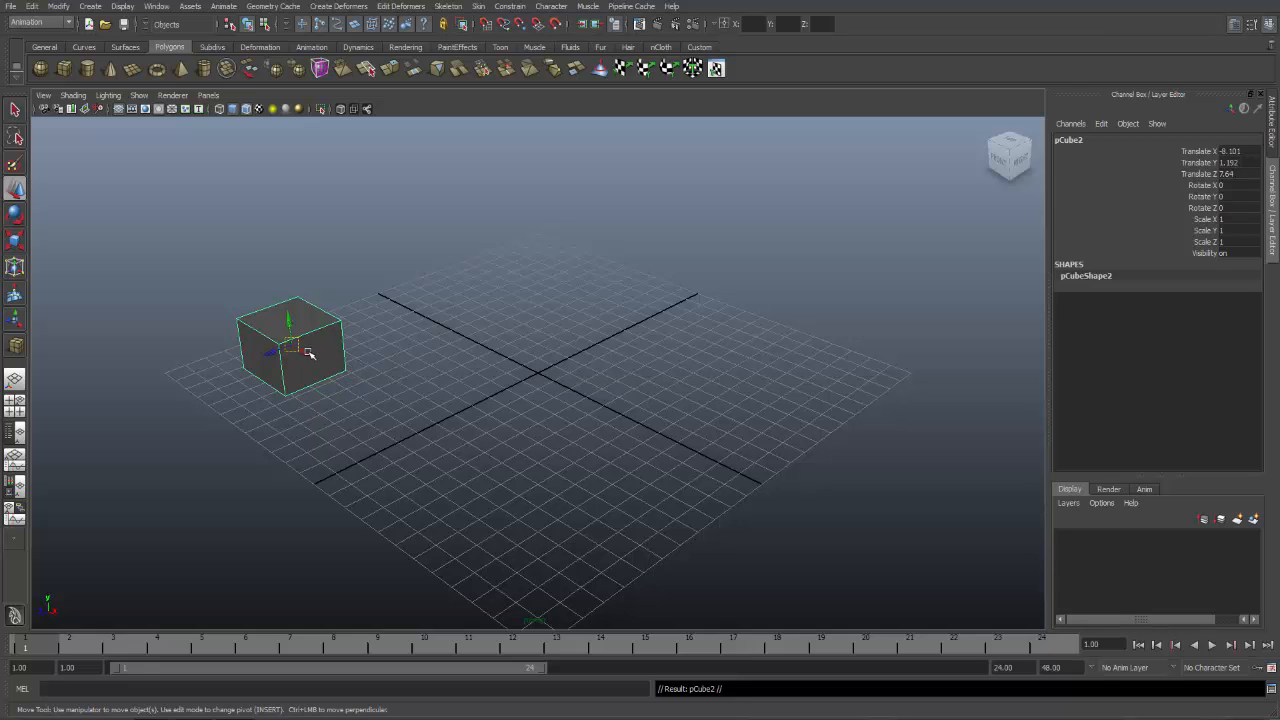
pyautogui.moveTo(305, 352); pyautogui.dragTo(352, 403)
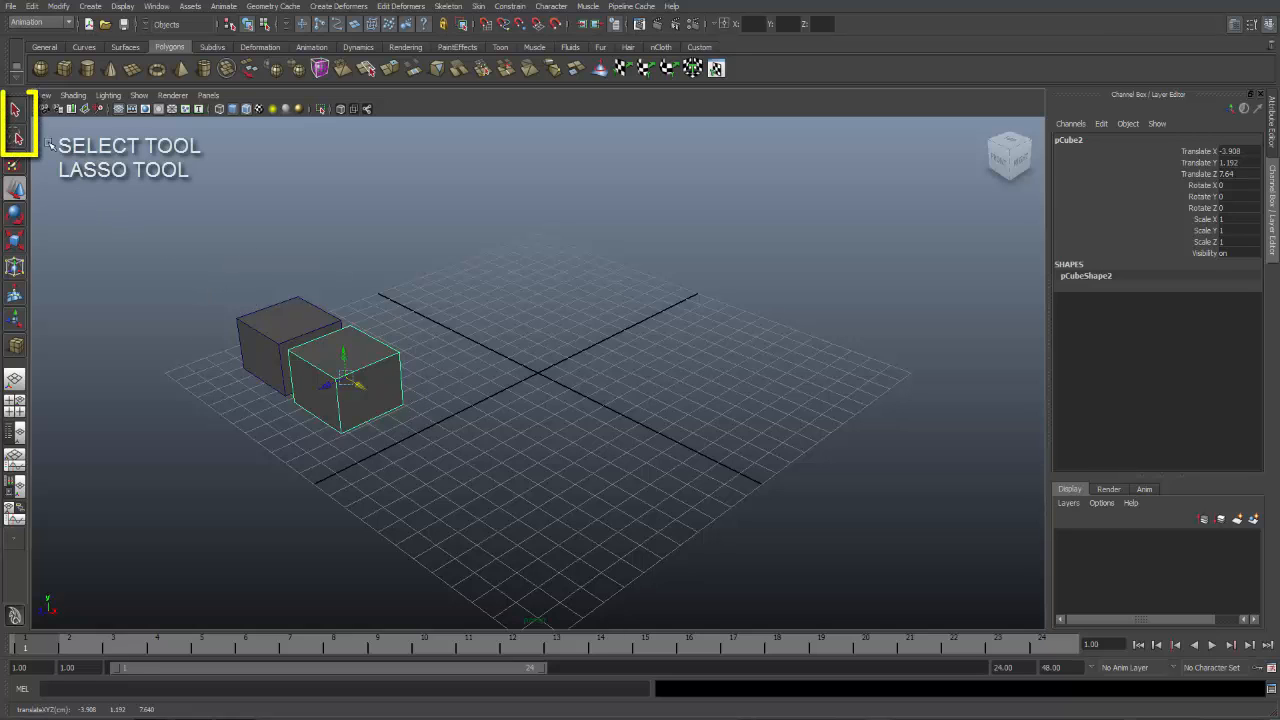
# Select both cubes, duplicate them and move the copies along Z to about 3.5
pyautogui.click(16, 109)
pyautogui.moveTo(201, 273); pyautogui.dragTo(434, 463)
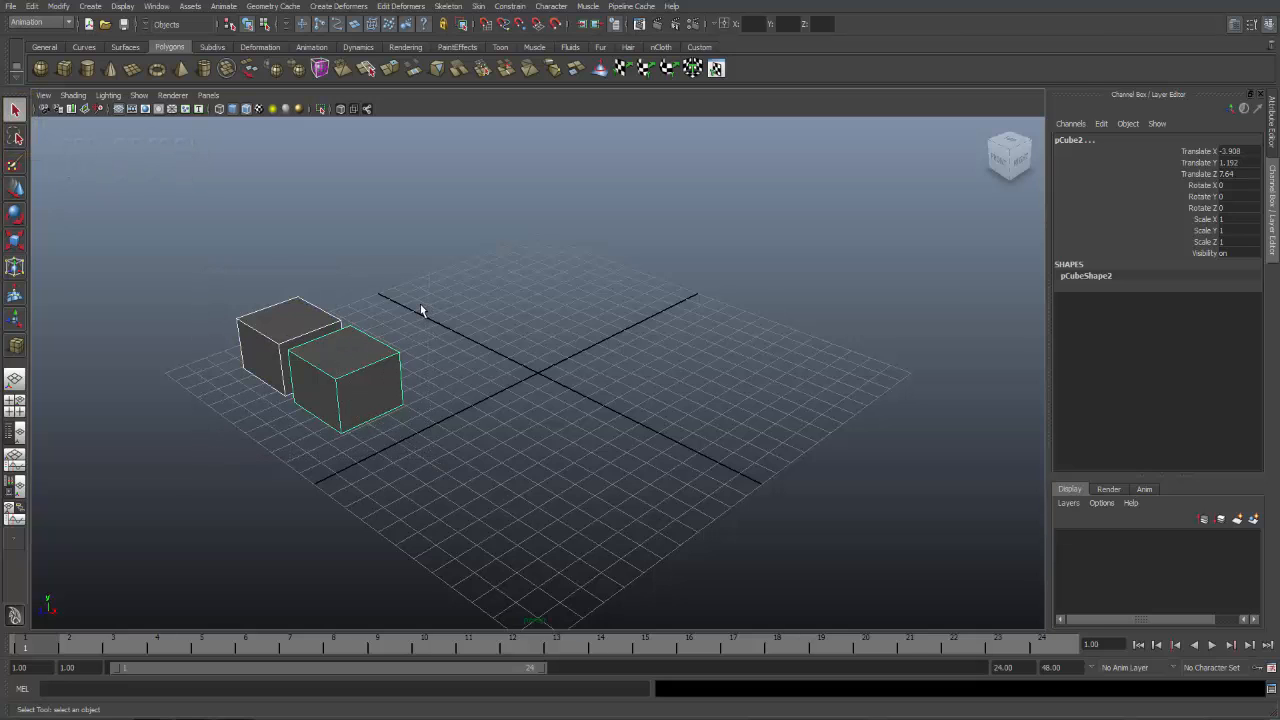
pyautogui.hotkey('ctrl', 'd')
pyautogui.press('w')
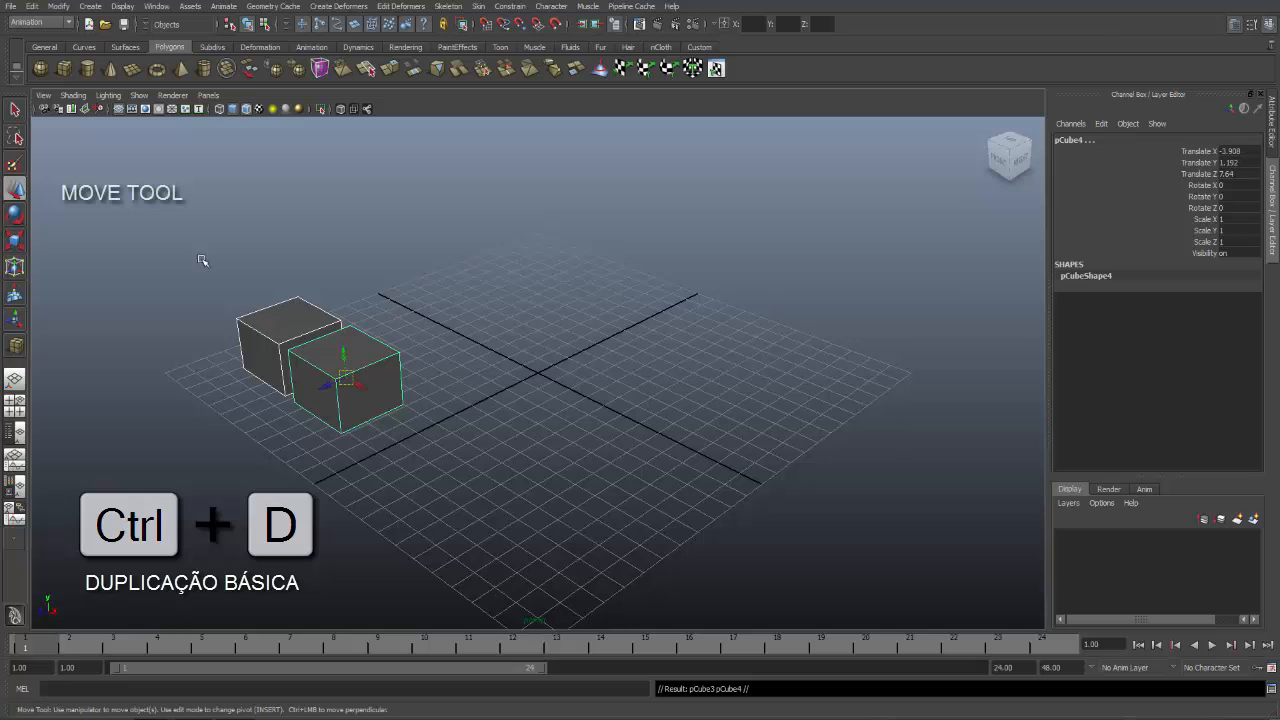
pyautogui.moveTo(334, 382); pyautogui.dragTo(406, 354)
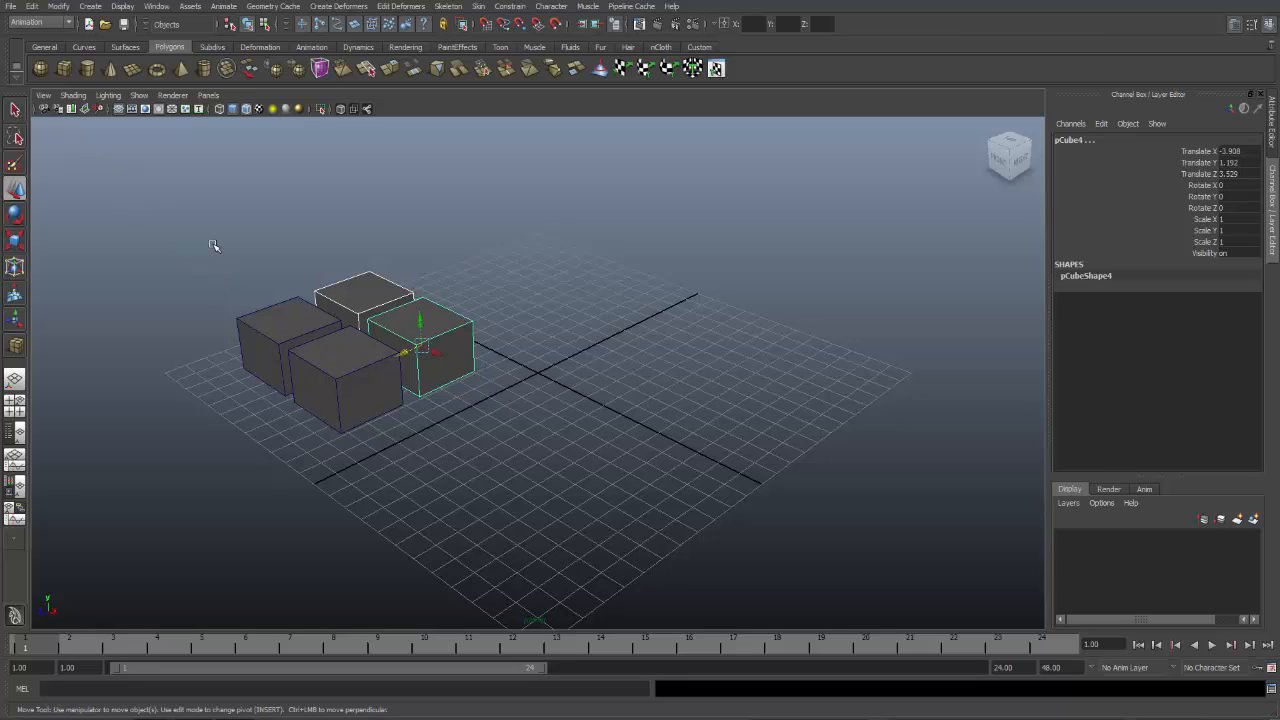
# Duplicate all four cubes together and move the copies about 8.3 units along X
pyautogui.moveTo(214, 244); pyautogui.dragTo(513, 456)
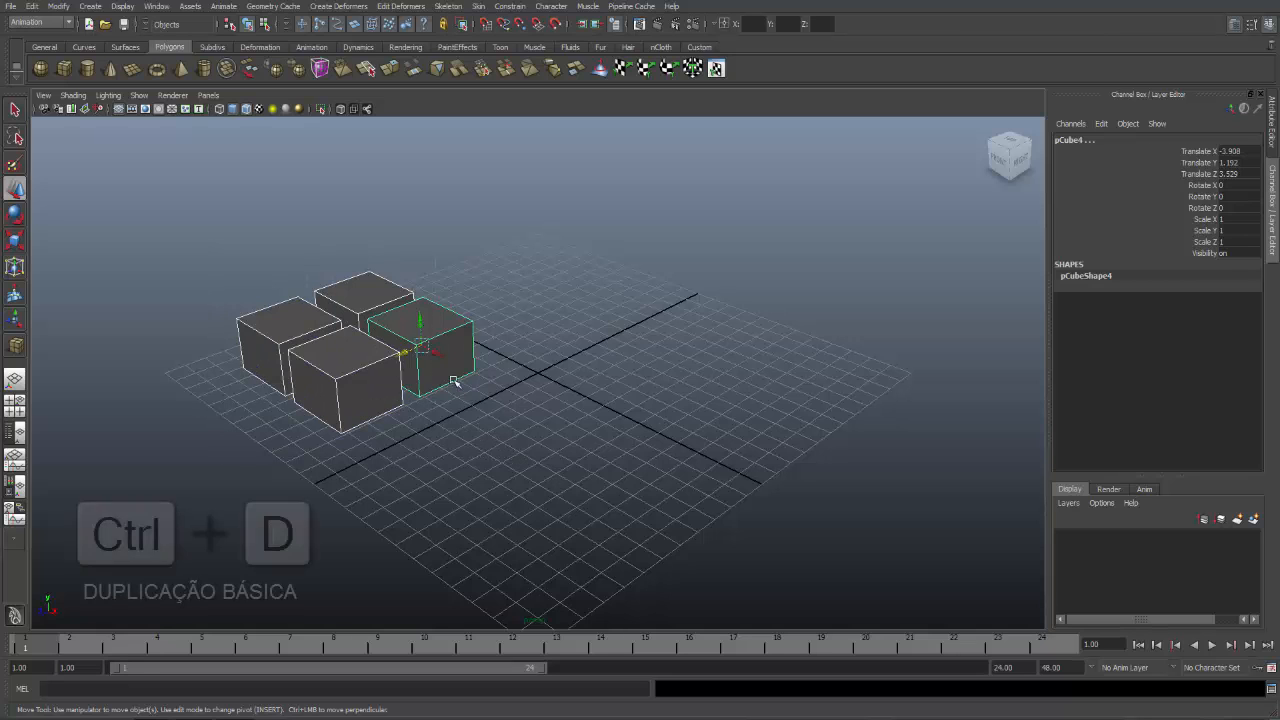
pyautogui.hotkey('ctrl', 'd')
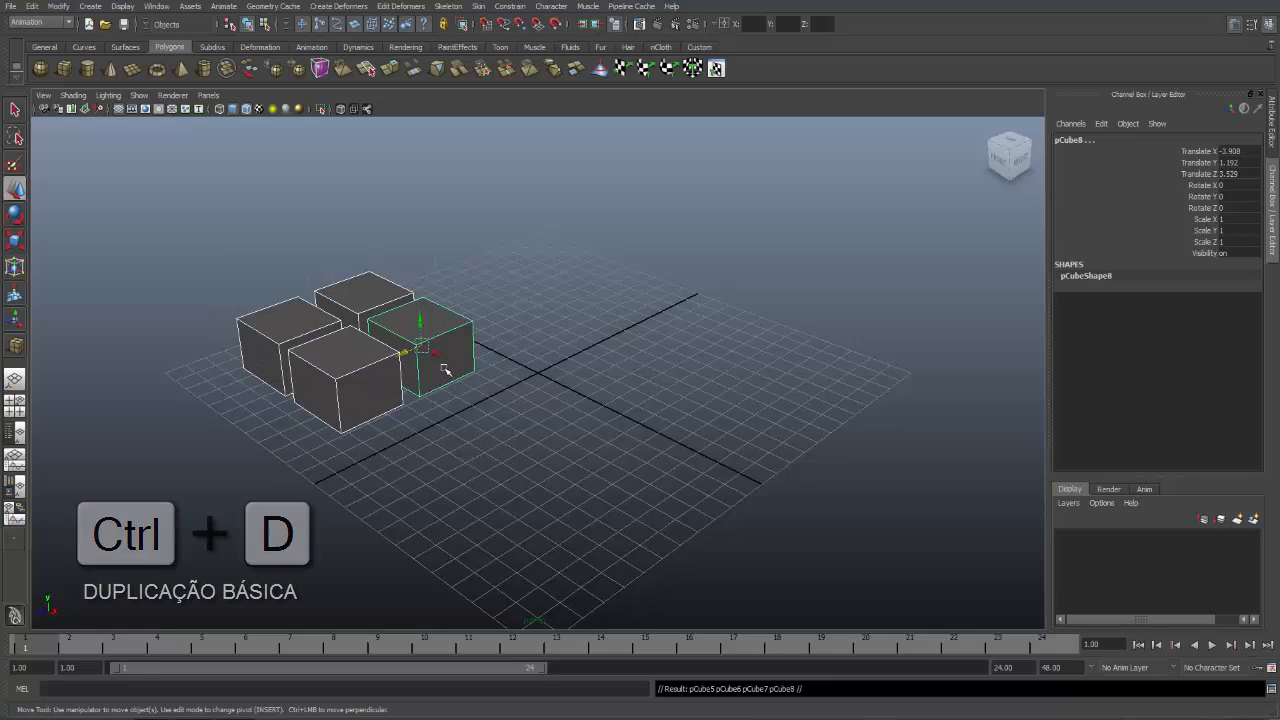
pyautogui.moveTo(443, 366); pyautogui.dragTo(572, 460, button='middle')
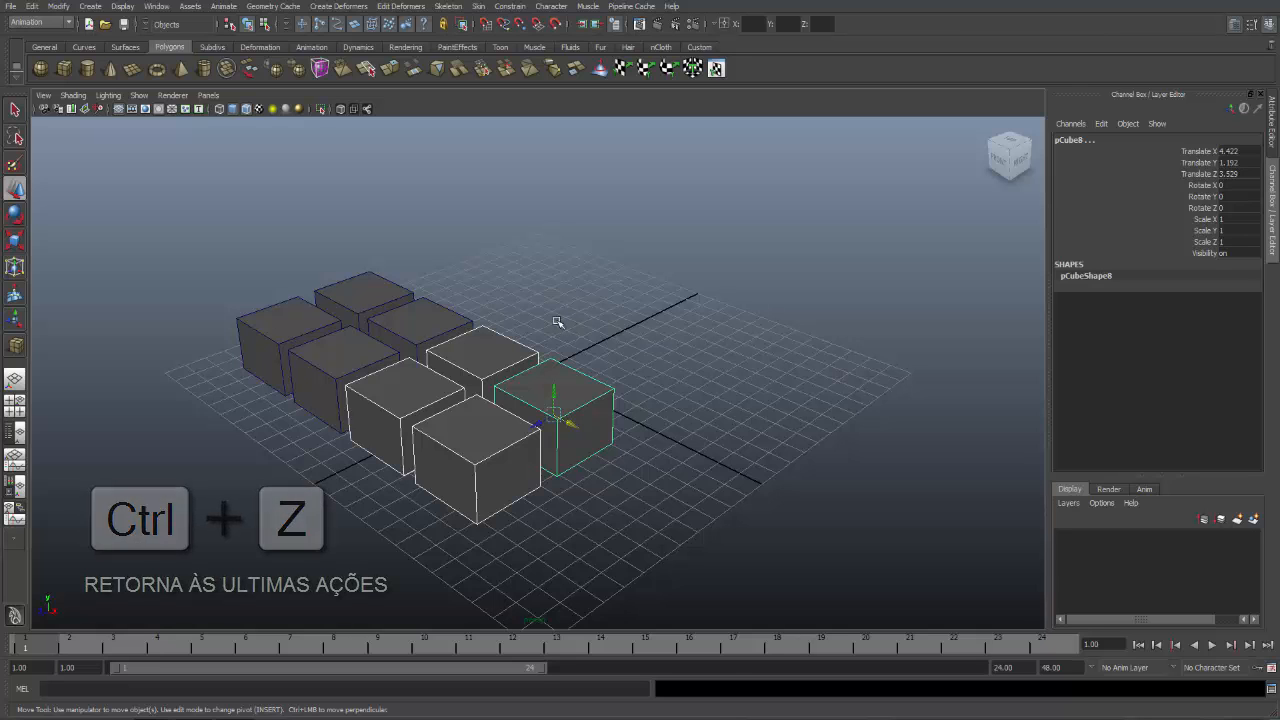
# Undo all the cube duplications and moves back to the single original cube
pyautogui.hotkey('ctrl', 'z')
pyautogui.hotkey('ctrl', 'z')
pyautogui.hotkey('ctrl', 'z')
pyautogui.hotkey('ctrl', 'z')
pyautogui.hotkey('ctrl', 'z')
pyautogui.hotkey('ctrl', 'z')
pyautogui.hotkey('ctrl', 'z')
pyautogui.hotkey('ctrl', 'z')
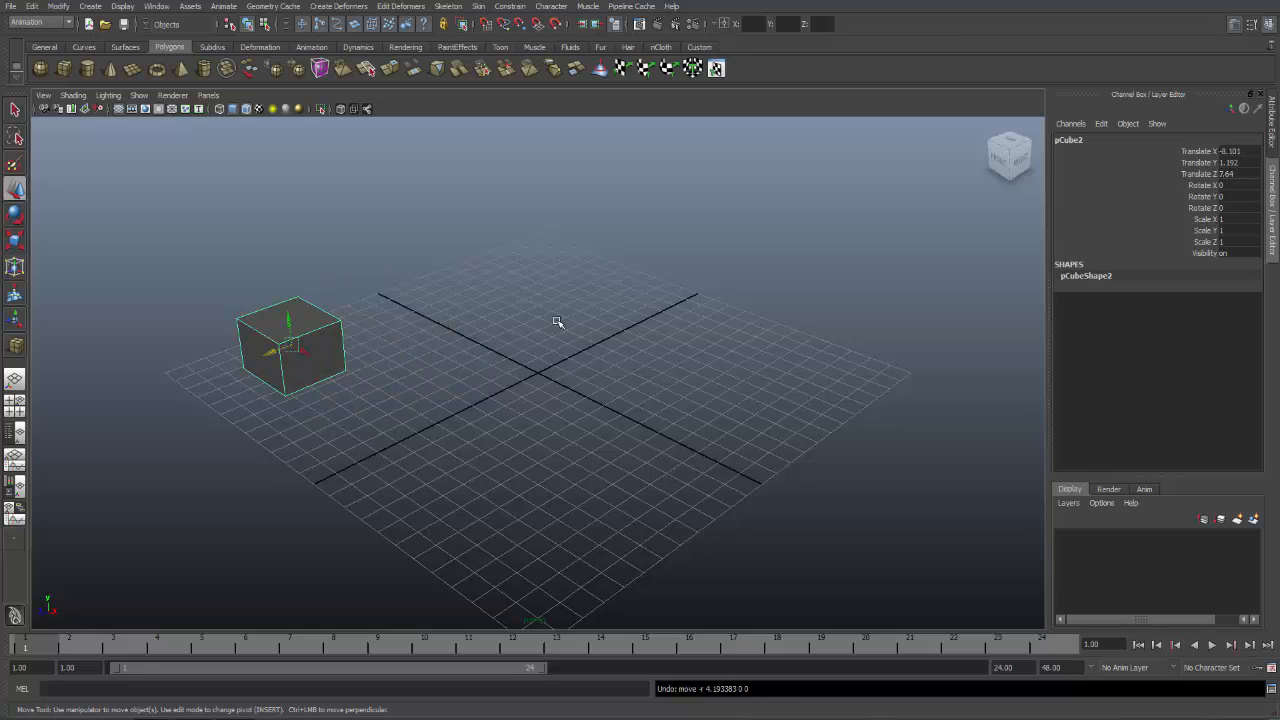
pyautogui.hotkey('ctrl', 'z')
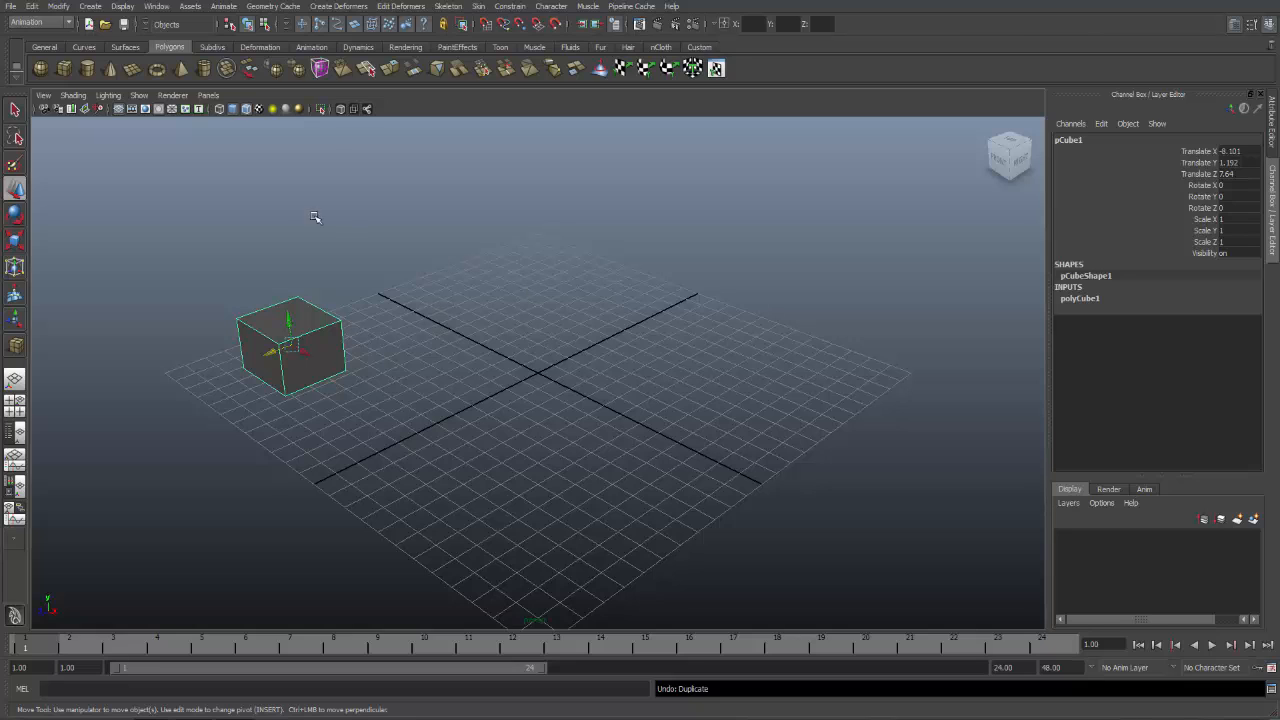
# Apply Duplicate Special to the cube with Z translation 0 and move the copy about 4.7 units along X
pyautogui.click(34, 8)
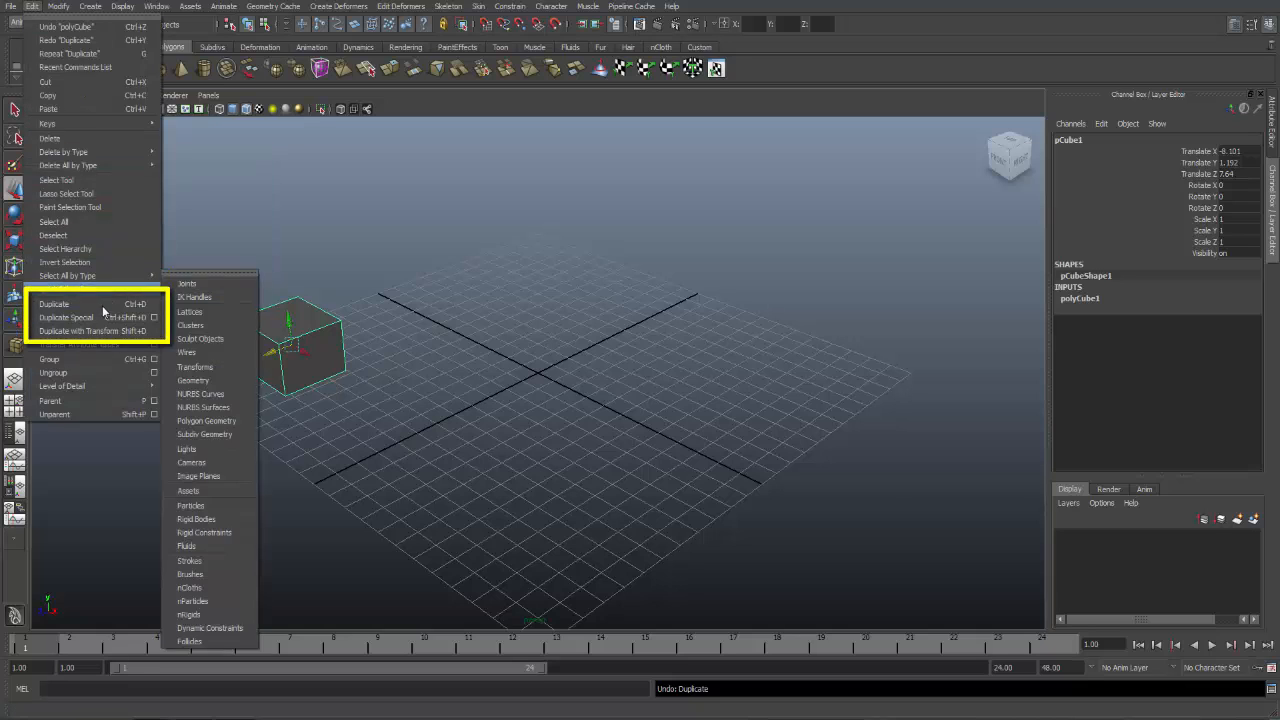
pyautogui.click(154, 318)
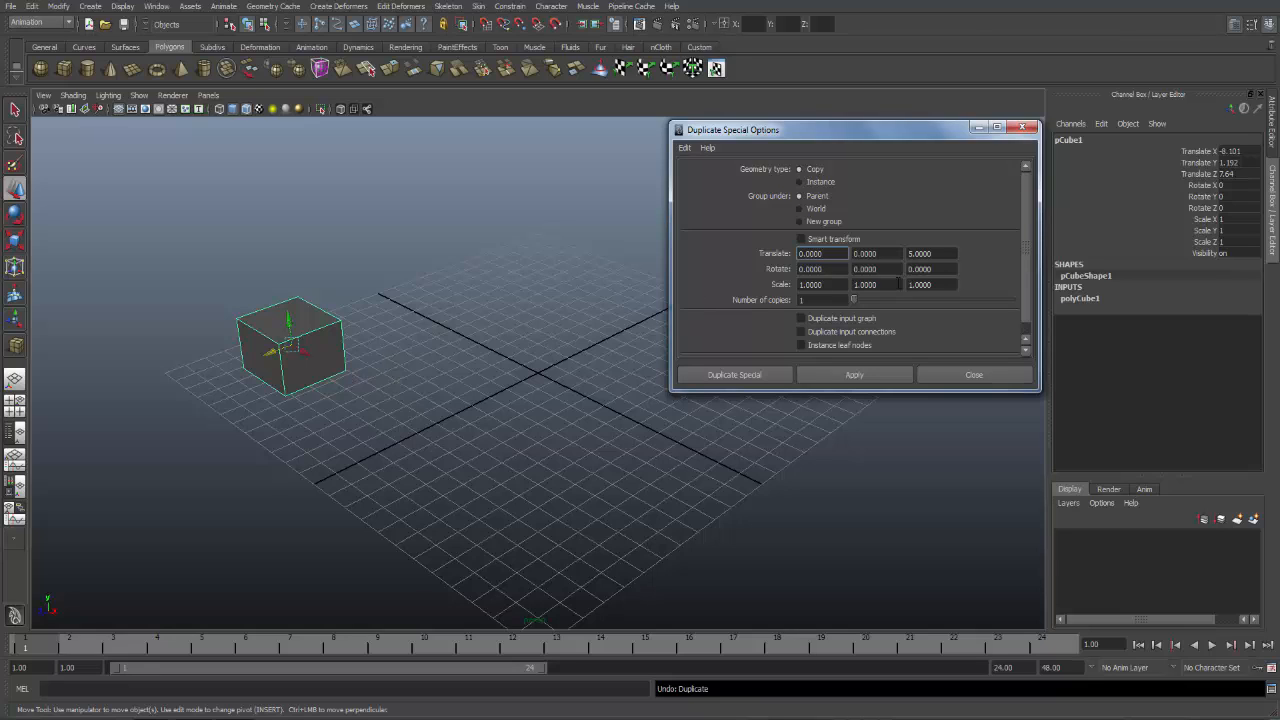
pyautogui.click(912, 254)
pyautogui.click(858, 378)
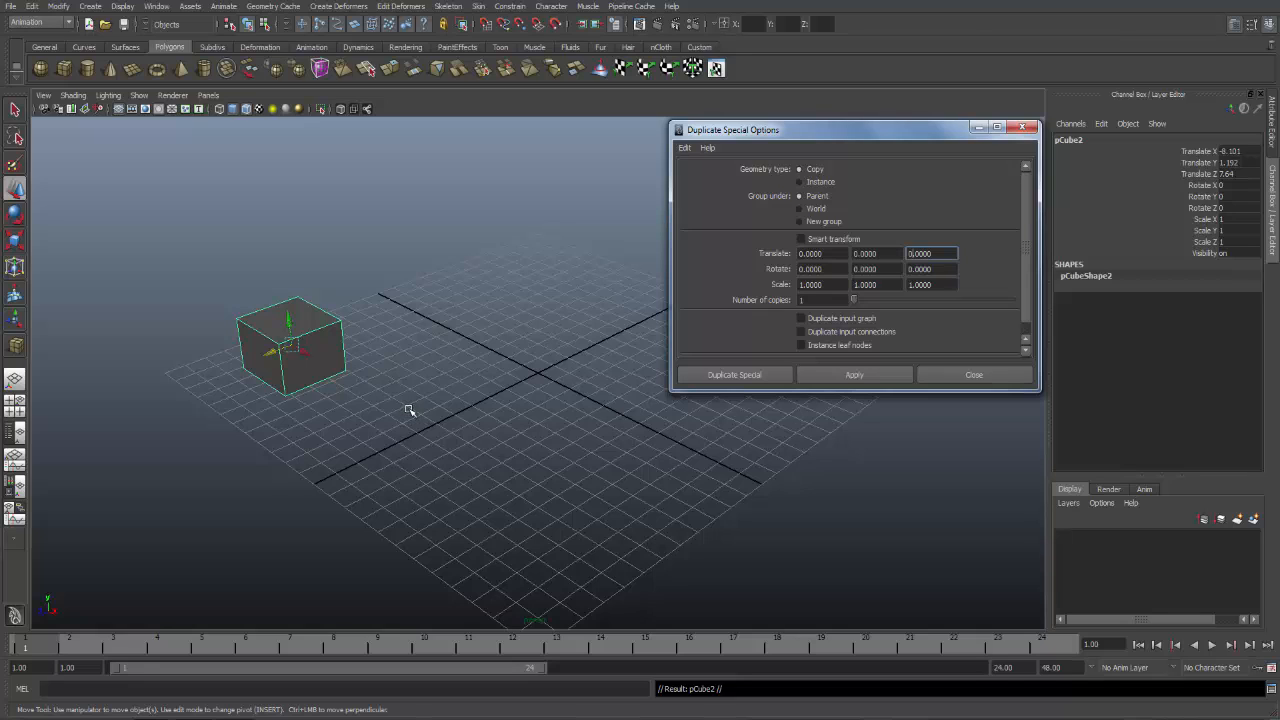
pyautogui.click(306, 352)
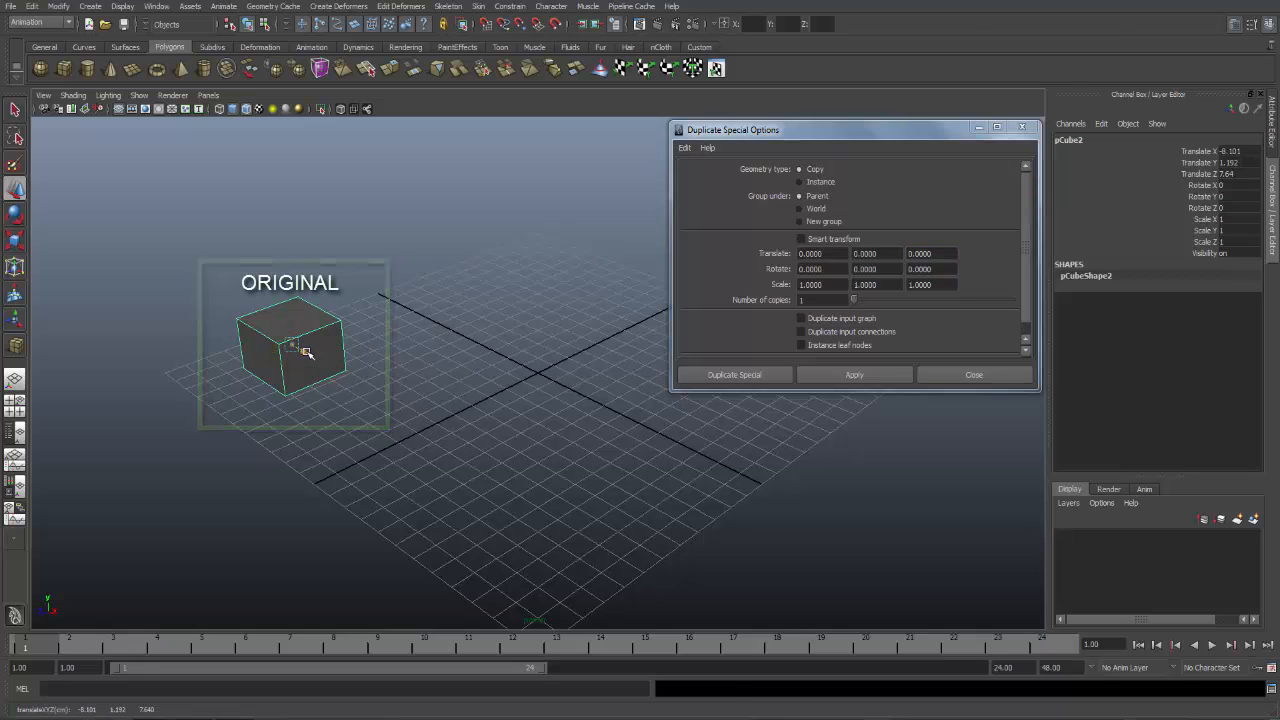
pyautogui.moveTo(306, 352); pyautogui.dragTo(357, 418)
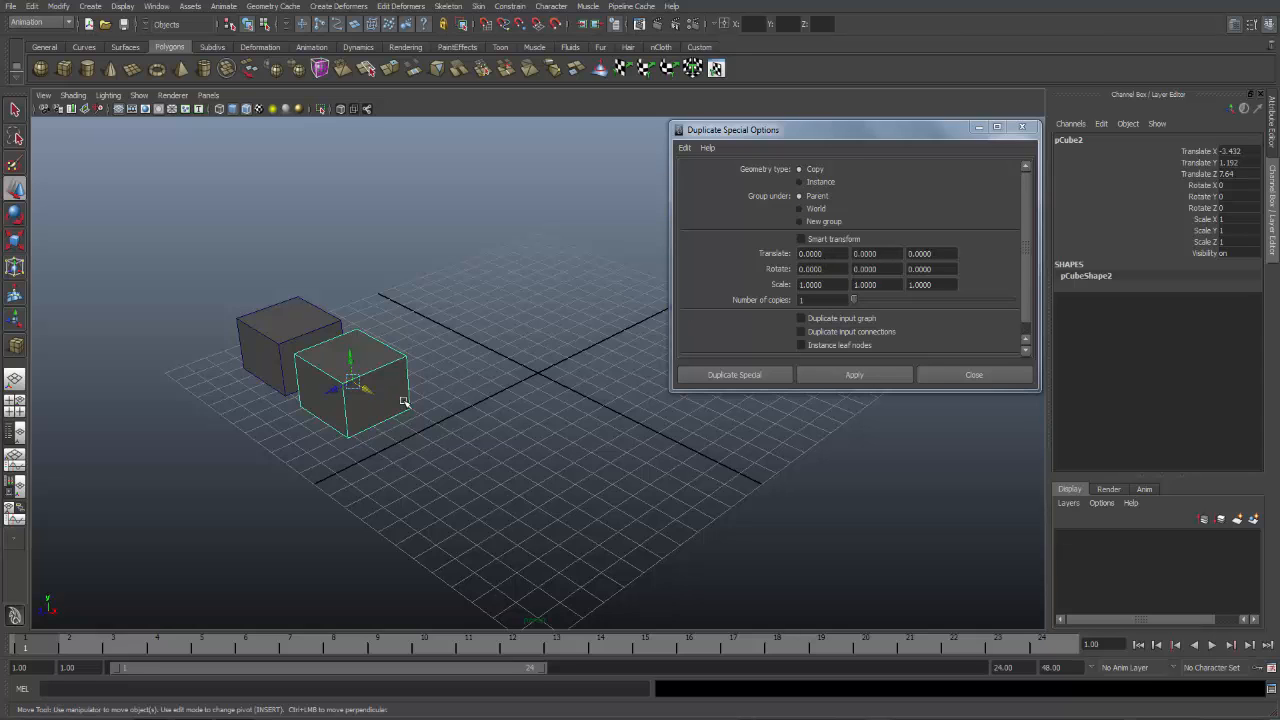
# Undo the copy's move and its special duplication, keeping the Duplicate Special options open
pyautogui.hotkey('ctrl', 'z')
pyautogui.hotkey('ctrl', 'z')
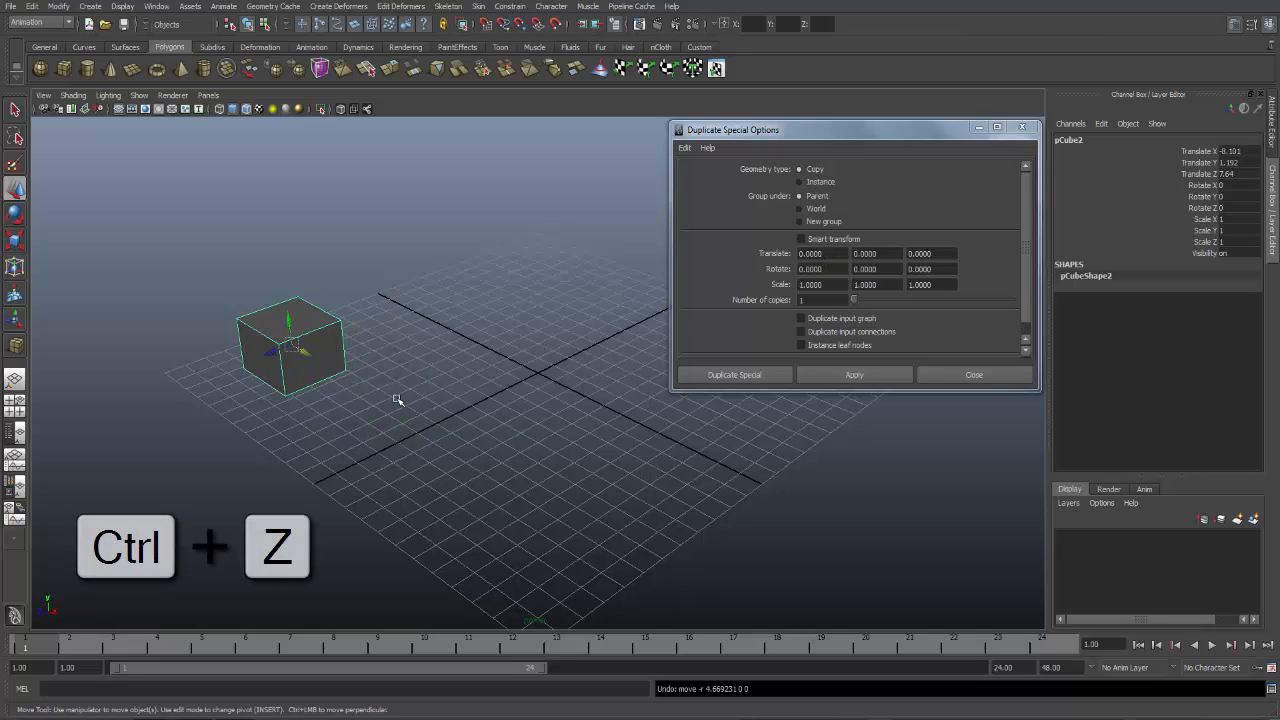
pyautogui.hotkey('ctrl', 'z')
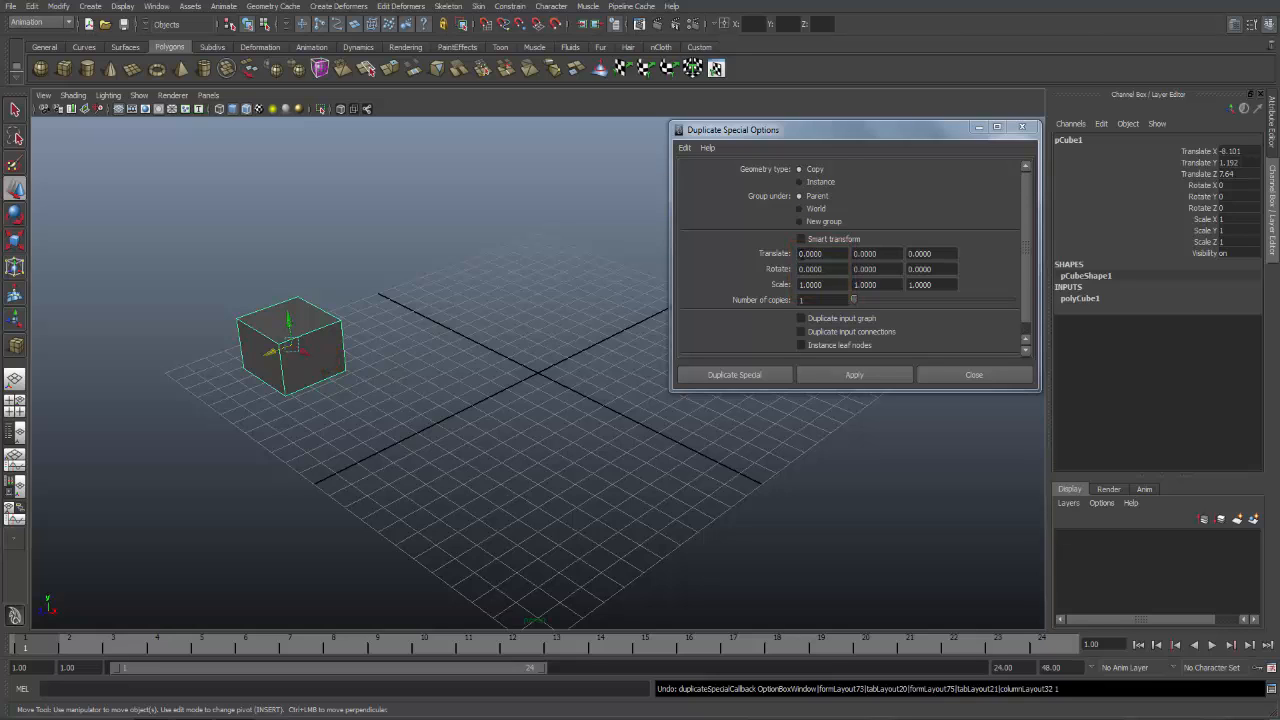
# Set the Duplicate Special X translation to 5 and apply it three times in succession from the cube
pyautogui.click(801, 254)
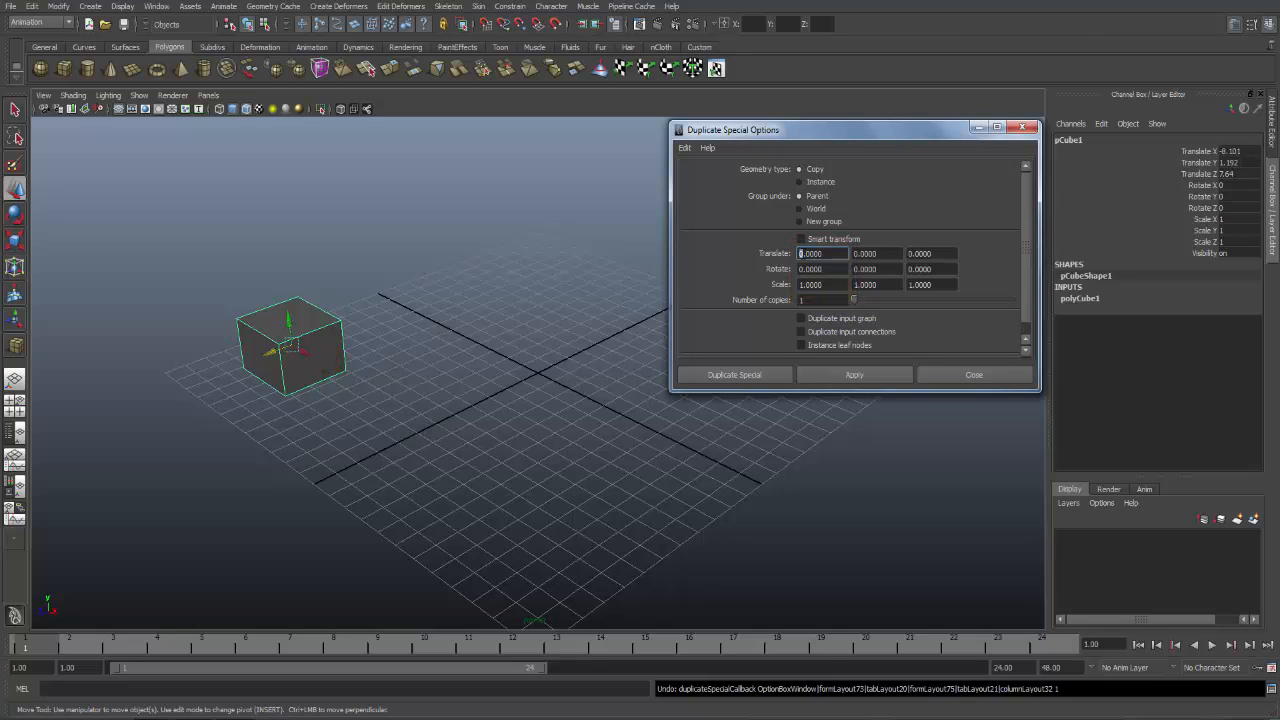
pyautogui.click(855, 377)
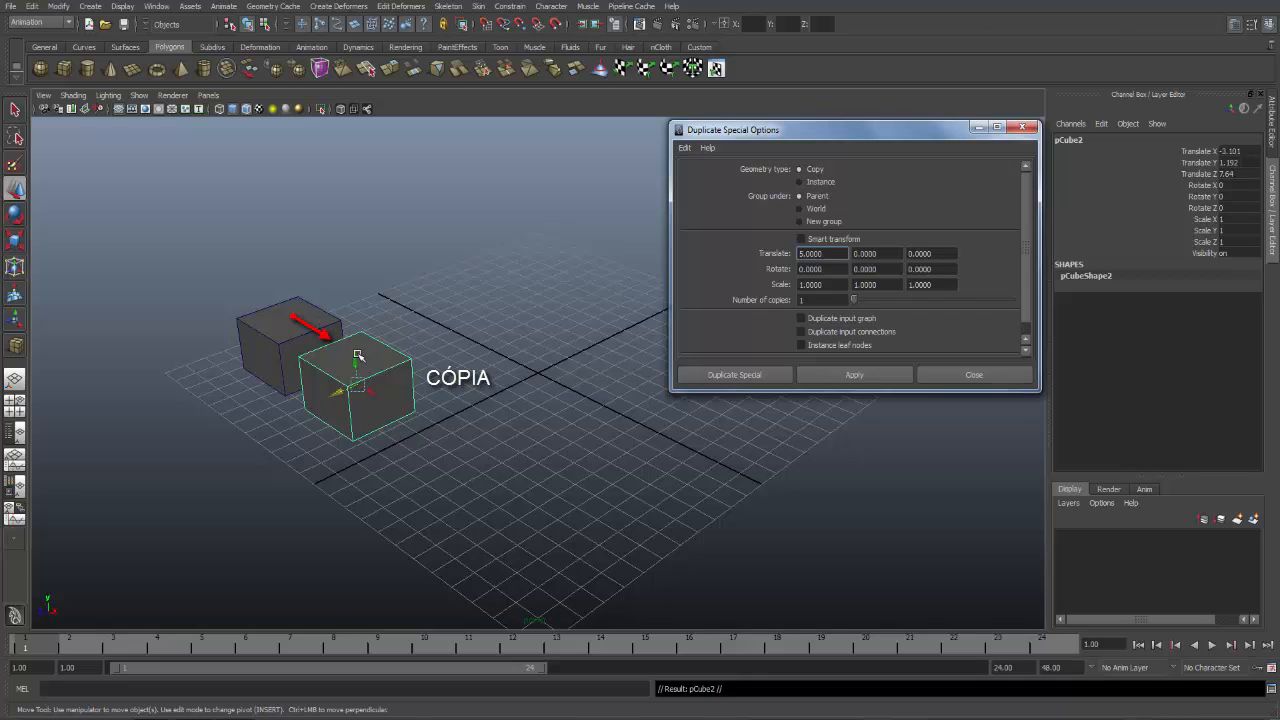
pyautogui.click(856, 376)
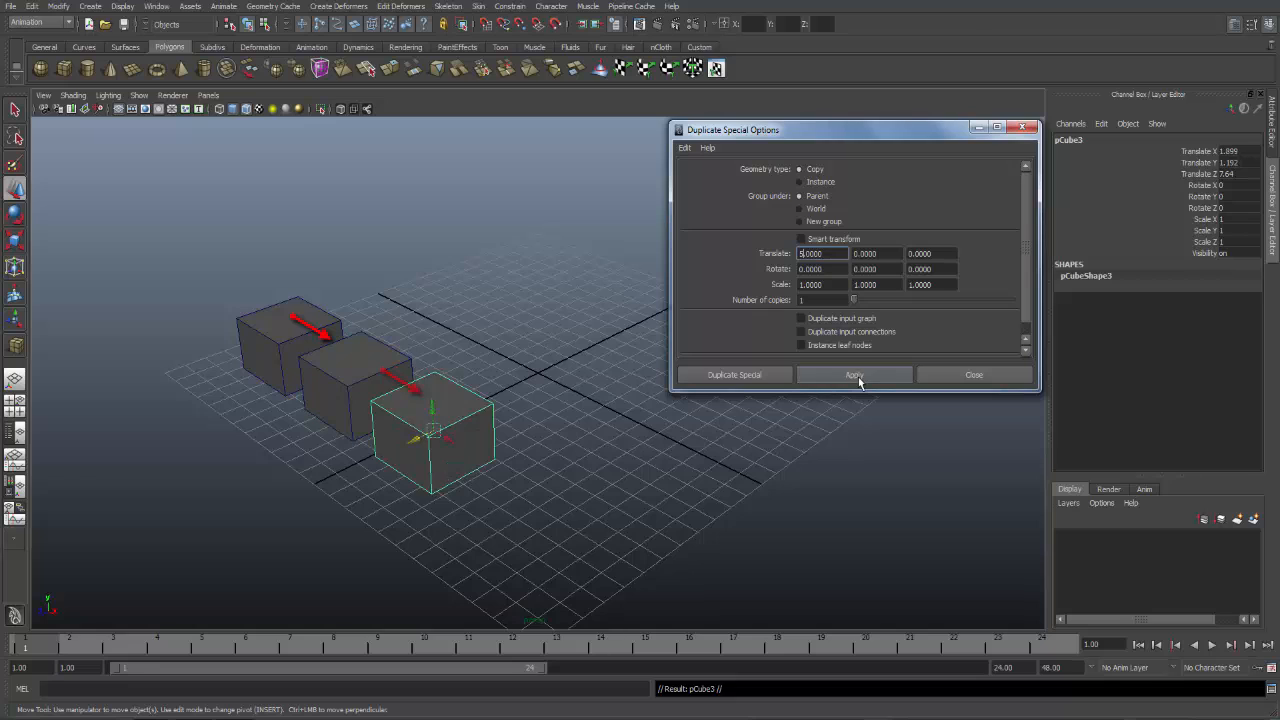
pyautogui.click(856, 376)
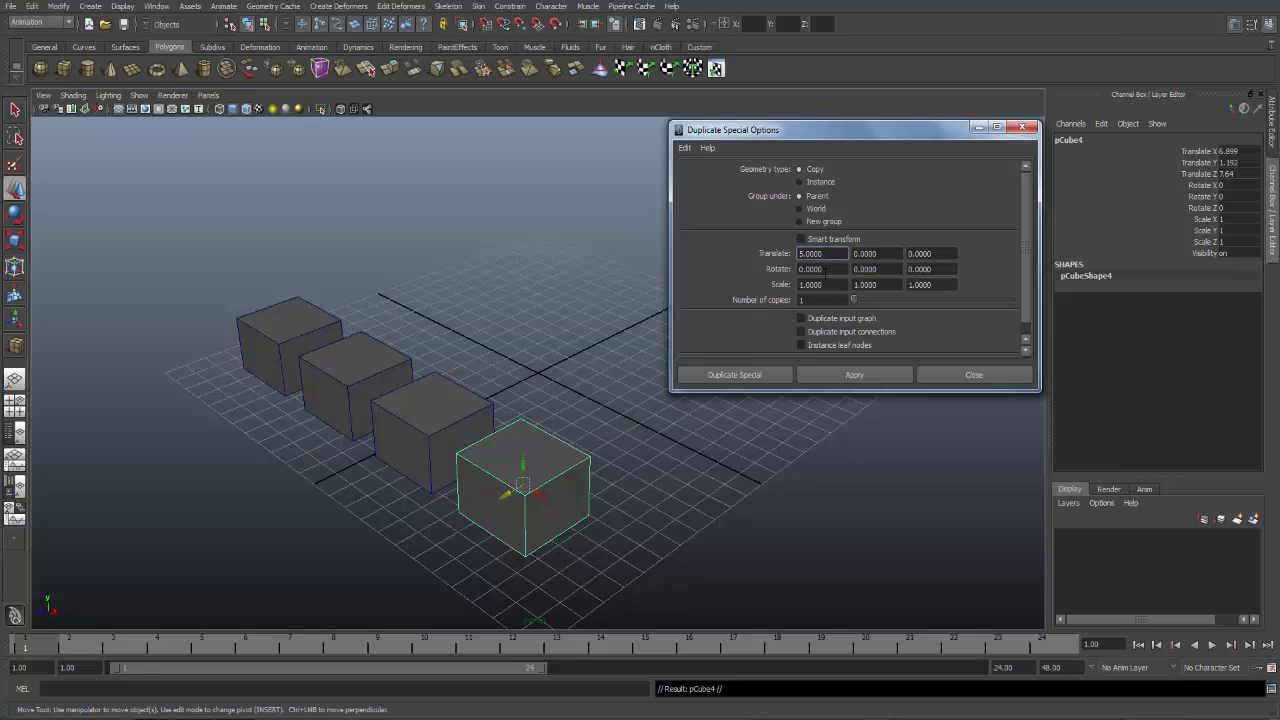
# Undo the three duplications offset along X
pyautogui.hotkey('ctrl', 'z')
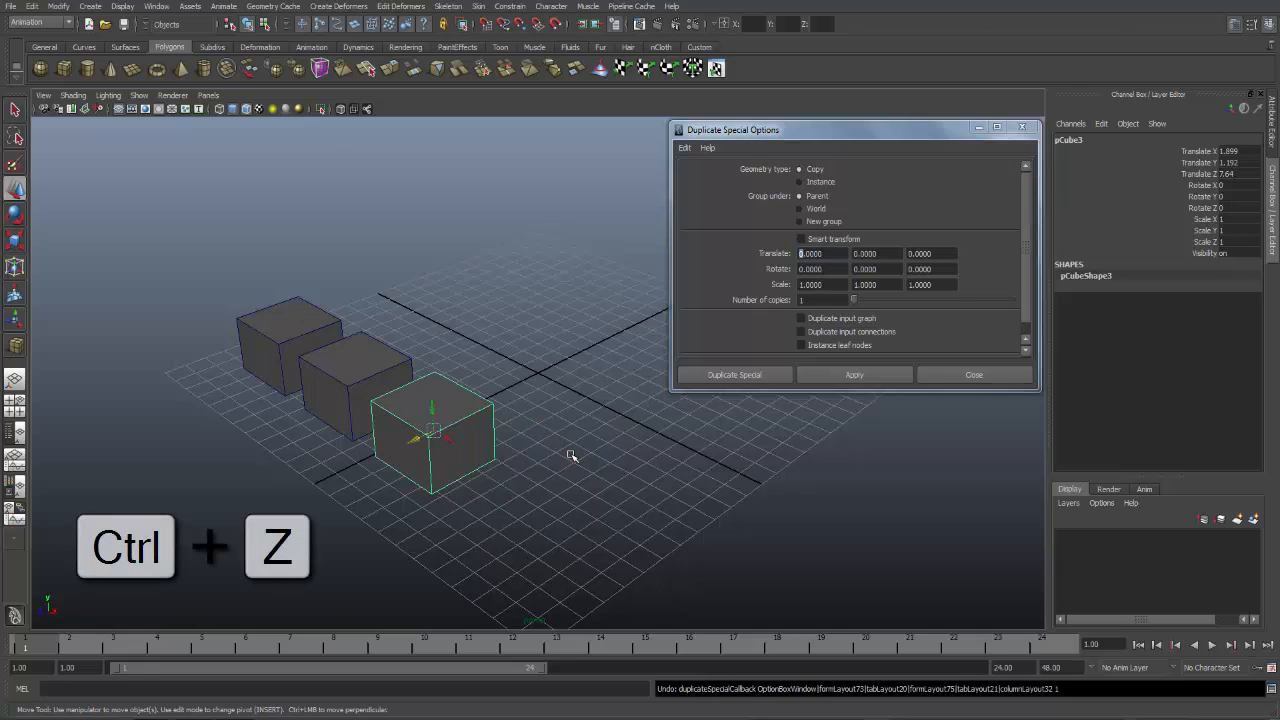
pyautogui.hotkey('ctrl', 'z')
pyautogui.hotkey('ctrl', 'z')
# Set Duplicate Special to X translation 5 and X rotation 45, and apply it three times from the cube
pyautogui.click(800, 253)
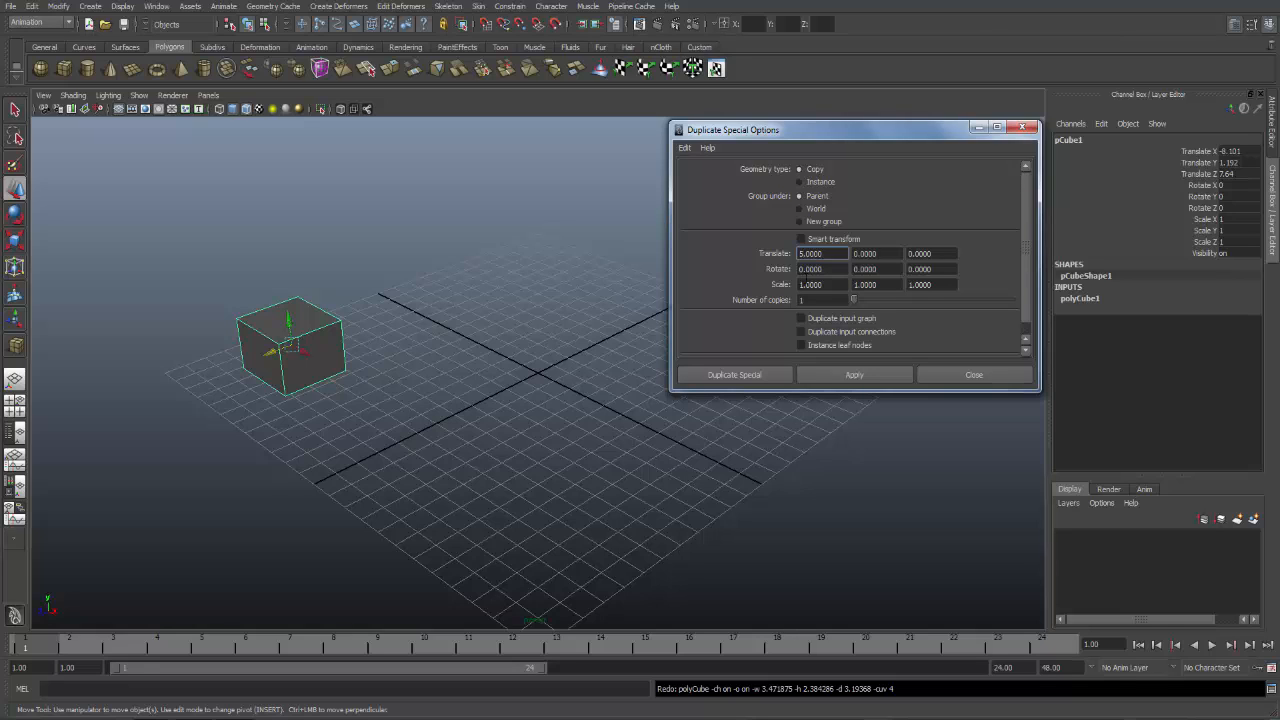
pyautogui.click(800, 269)
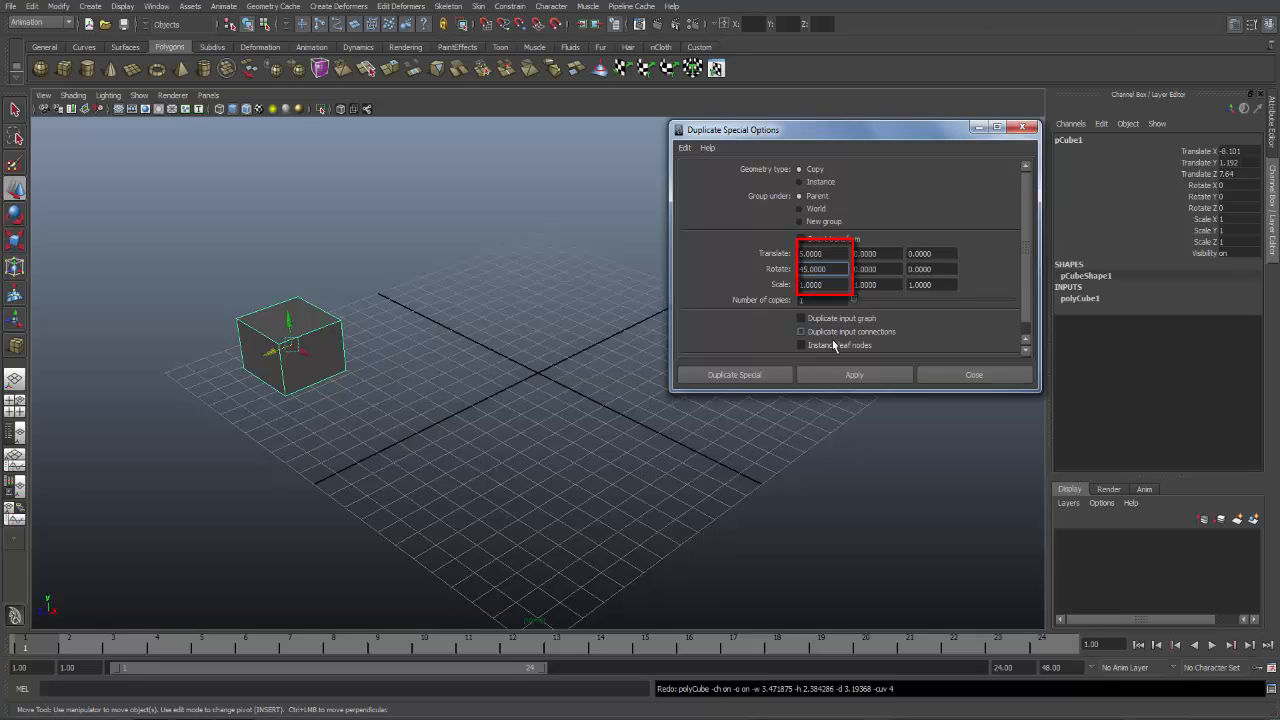
pyautogui.click(866, 376)
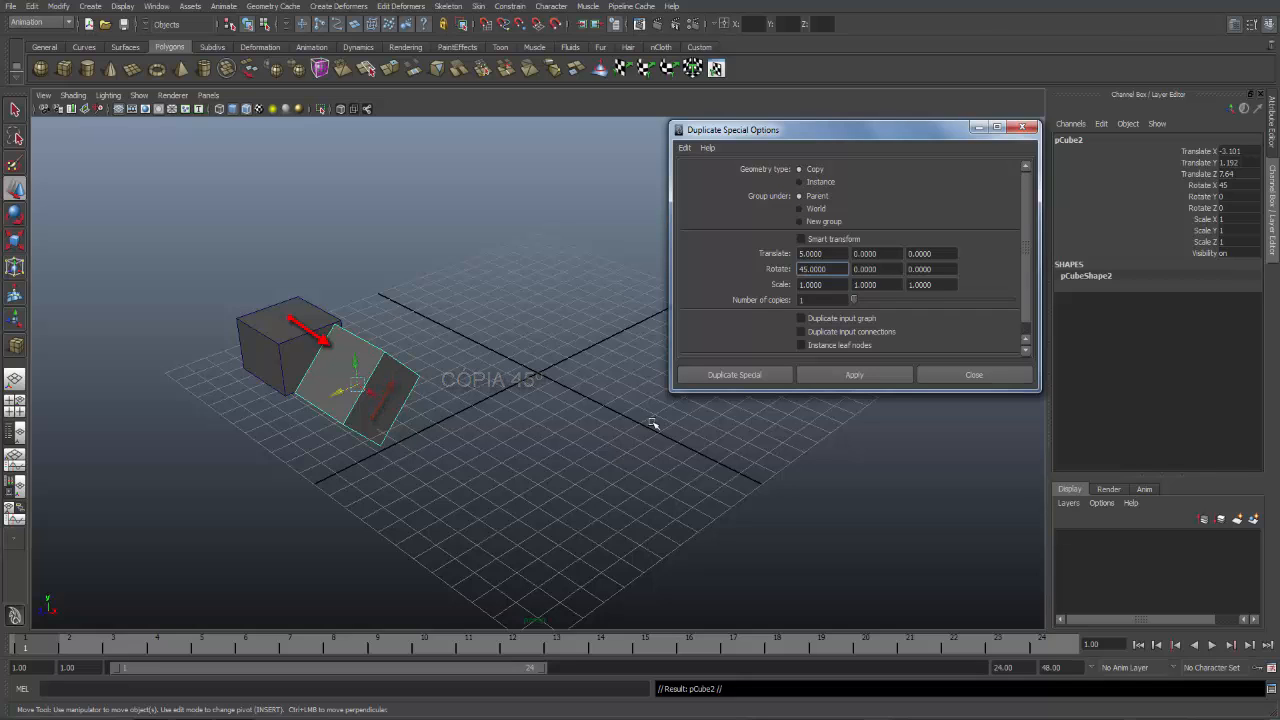
pyautogui.click(856, 376)
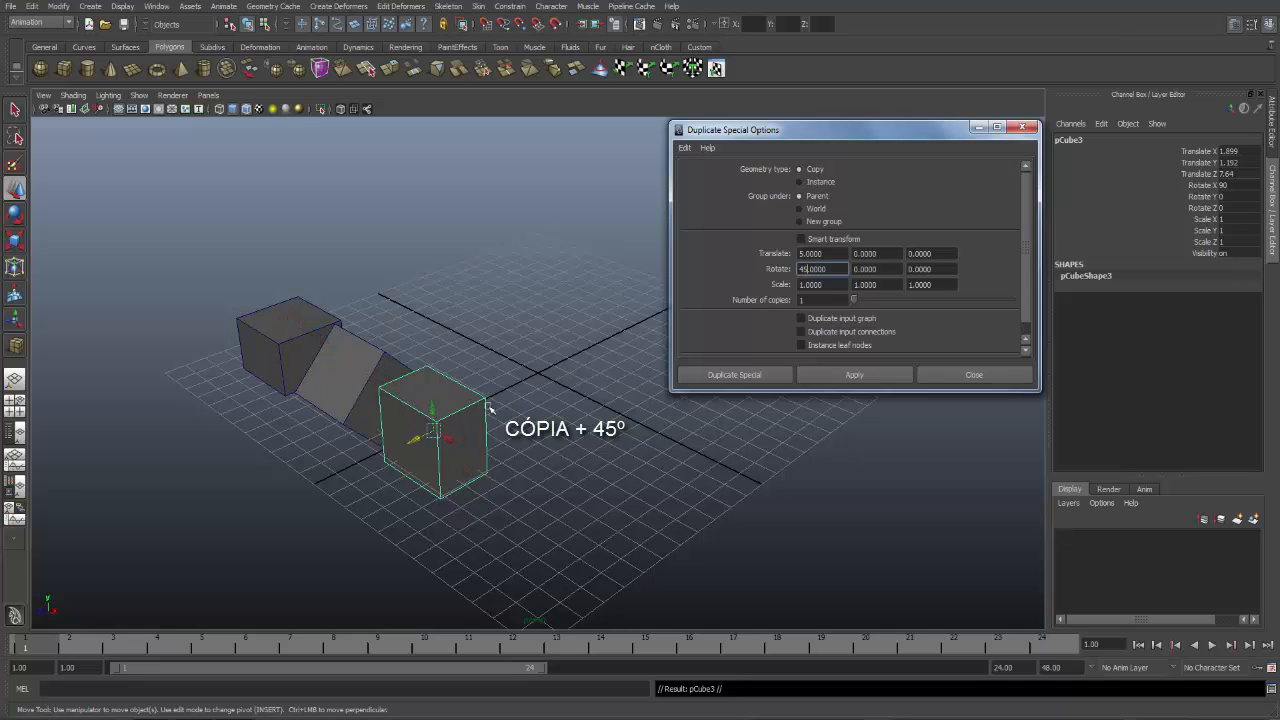
pyautogui.click(869, 377)
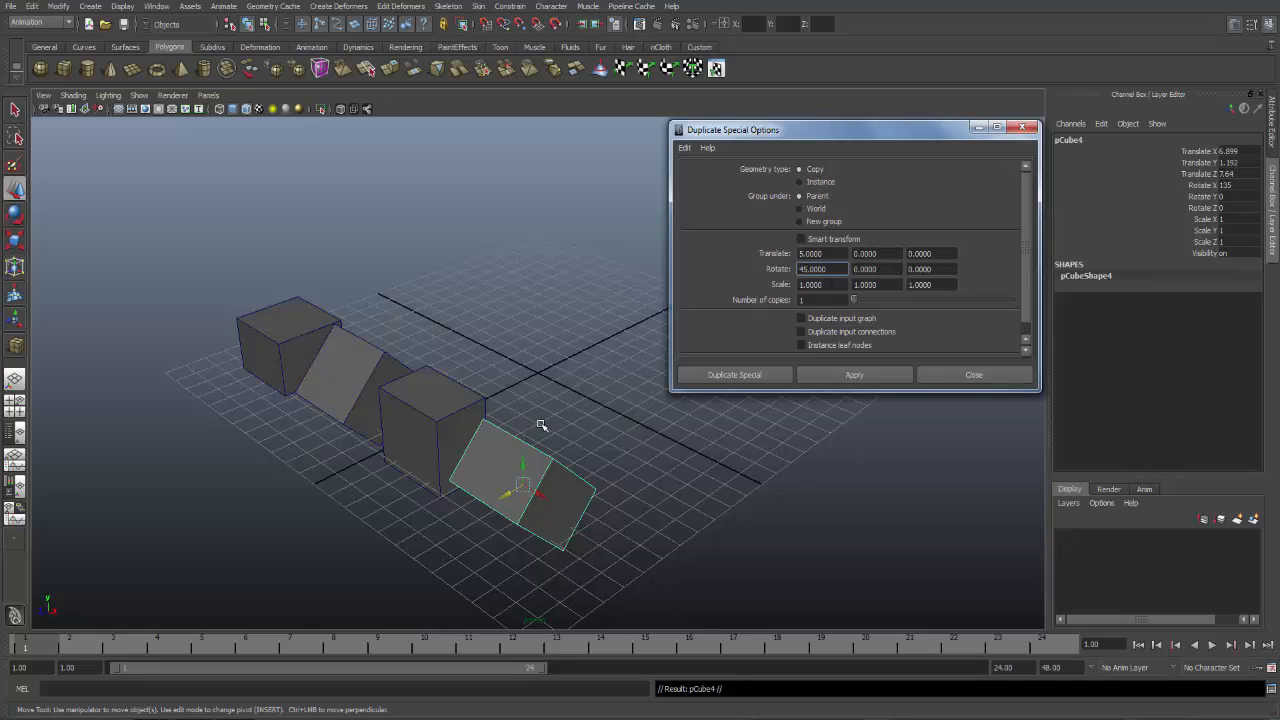
# Undo the three rotated duplications so only the original cube is left
pyautogui.hotkey('ctrl', 'z')
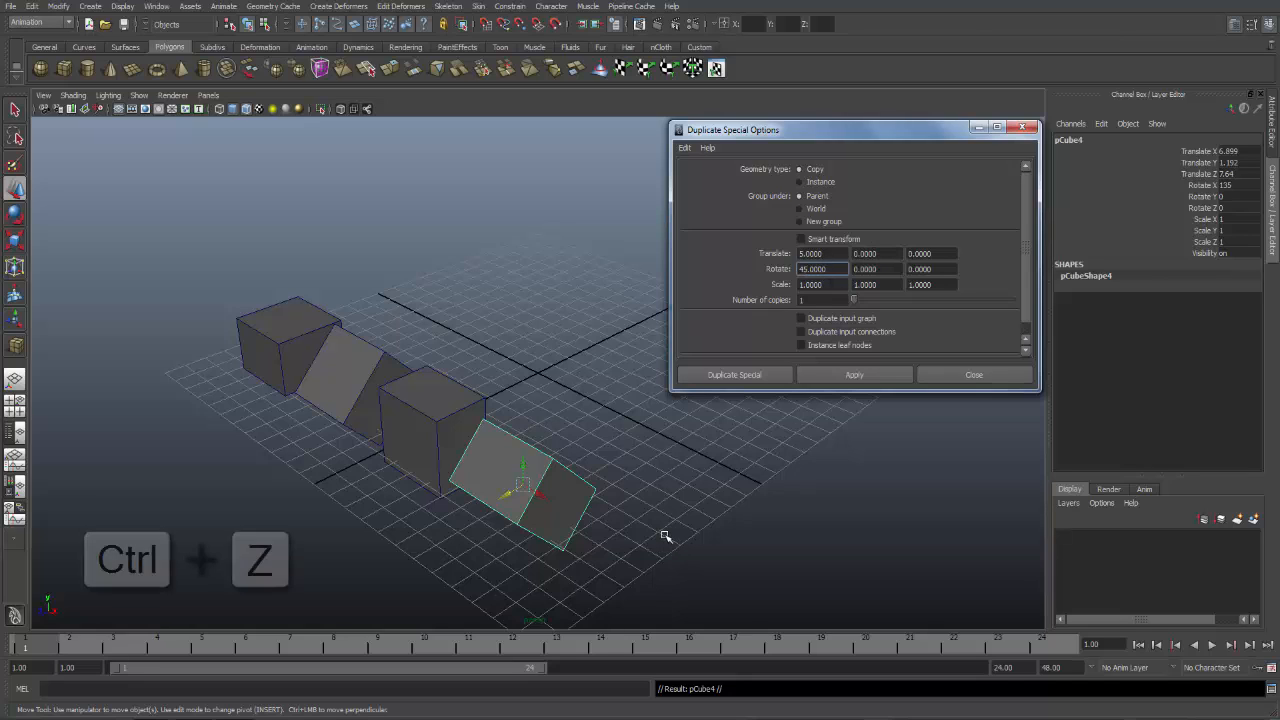
pyautogui.hotkey('ctrl', 'z')
pyautogui.hotkey('ctrl', 'z')
pyautogui.hotkey('ctrl', 'z')
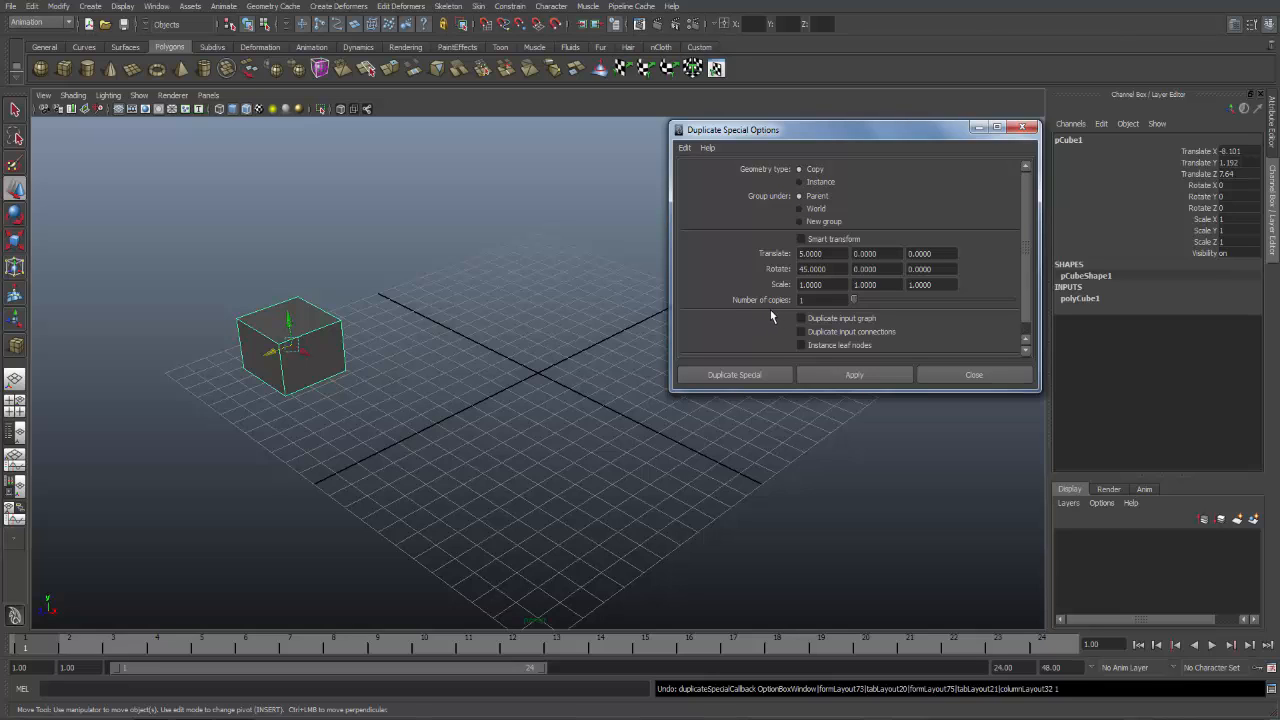
# Set the number of copies to 3 and create all the offset, rotated duplicates of the cube at once
pyautogui.click(805, 300)
pyautogui.write('3')
pyautogui.click(852, 377)
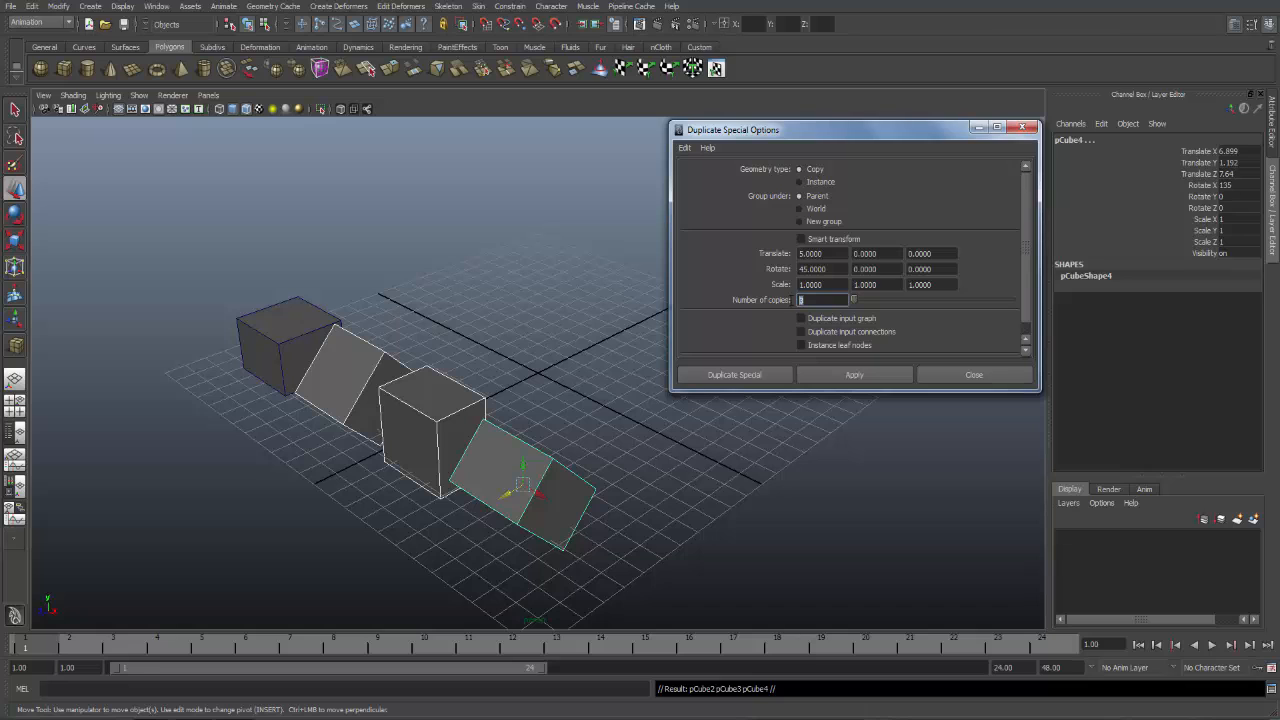
# Apply Duplicate Special to the three selected copies with the number of copies set to 6
pyautogui.click(852, 376)
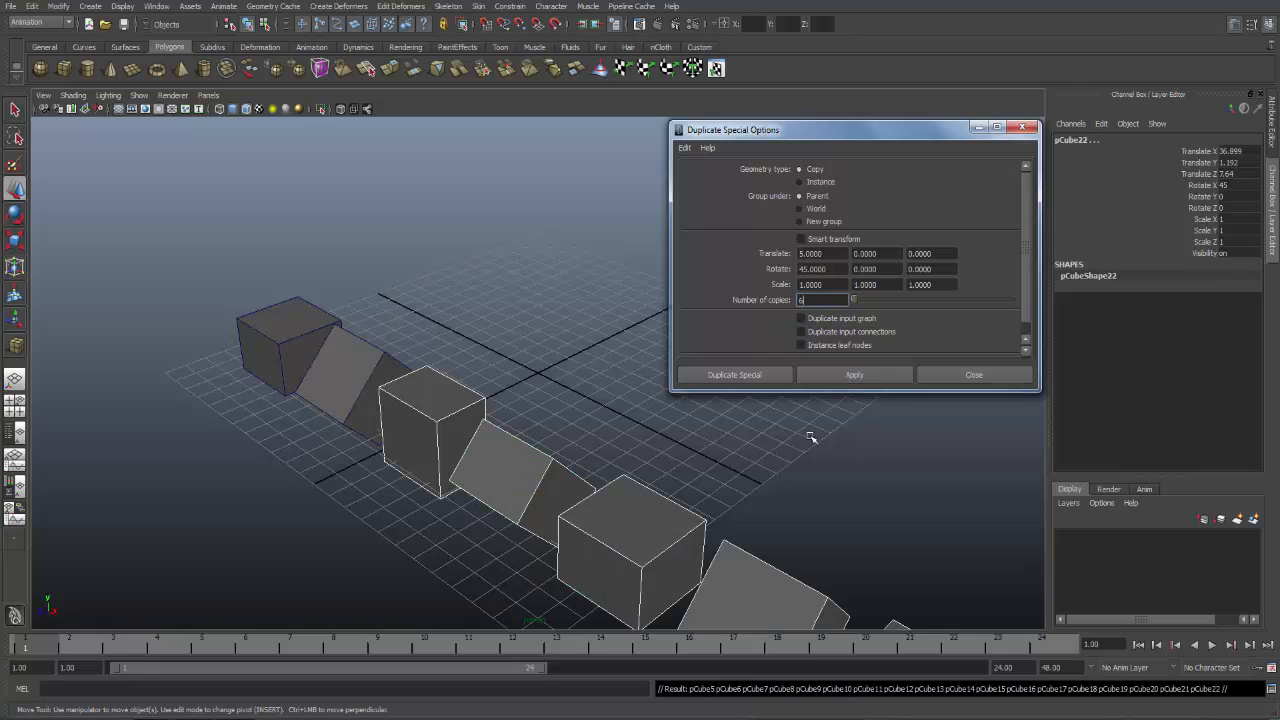
pyautogui.scroll(-3, 811, 440)
pyautogui.scroll(-2, 811, 440)
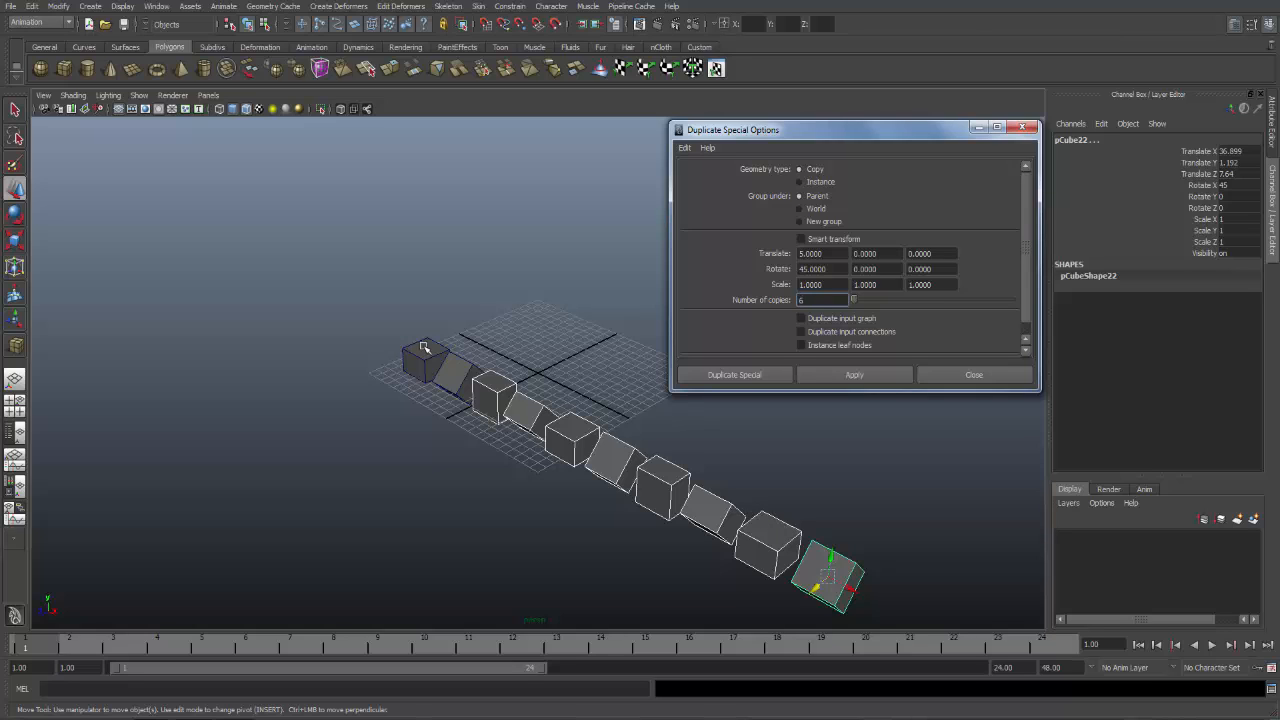
# Undo both multi-copy duplications back to the original cube
pyautogui.hotkey('ctrl', 'z')
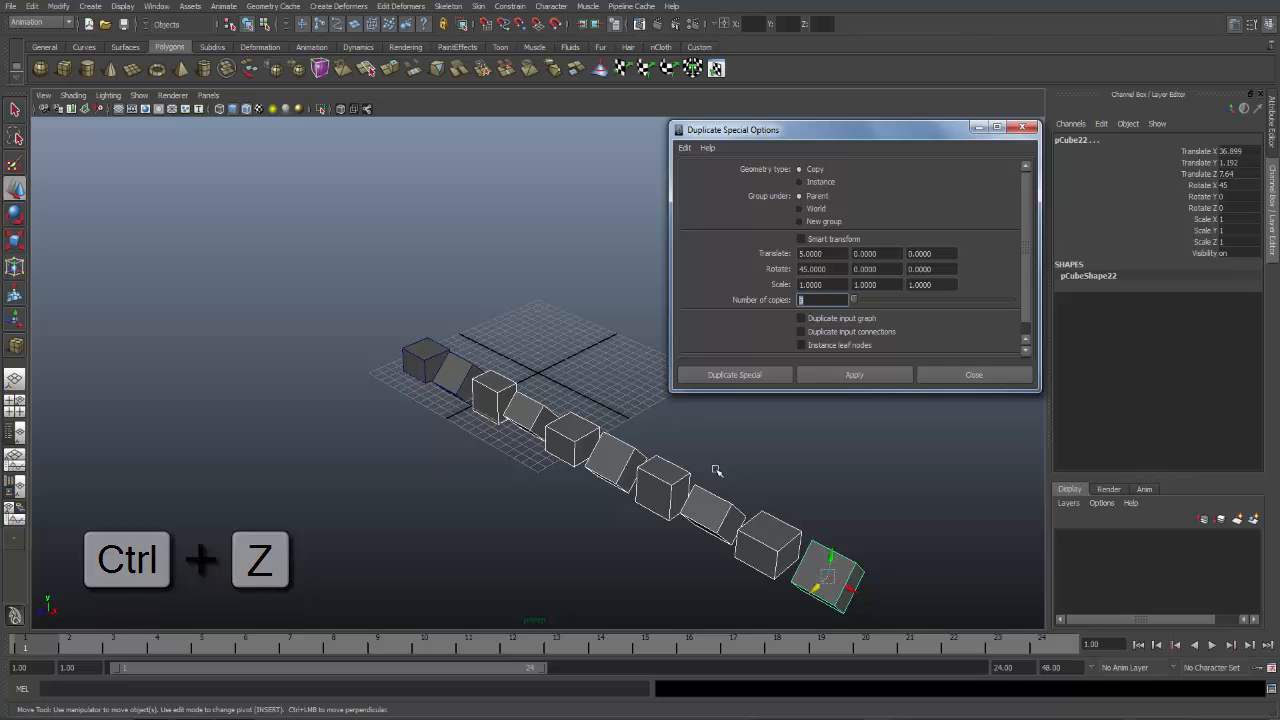
pyautogui.hotkey('ctrl', 'z')
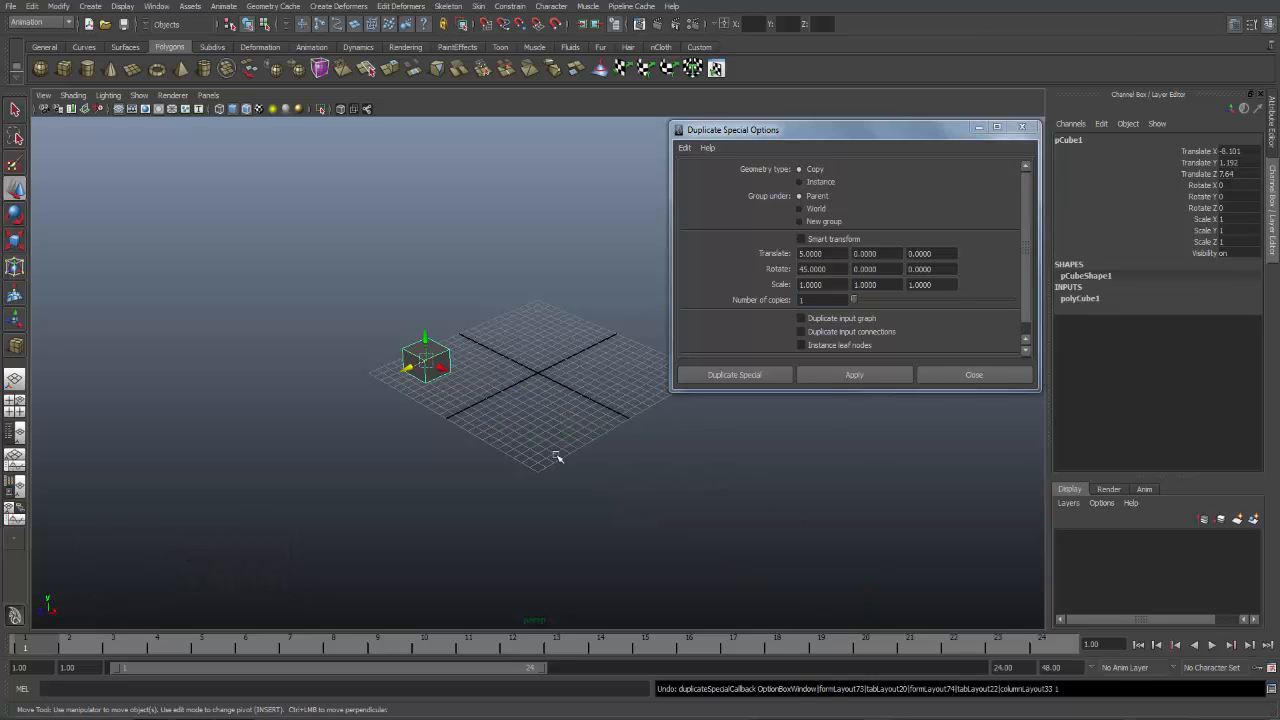
# Close the Duplicate Special options, leaving the original cube selected
pyautogui.scroll(5, 543, 455)
pyautogui.scroll(2, 543, 453)
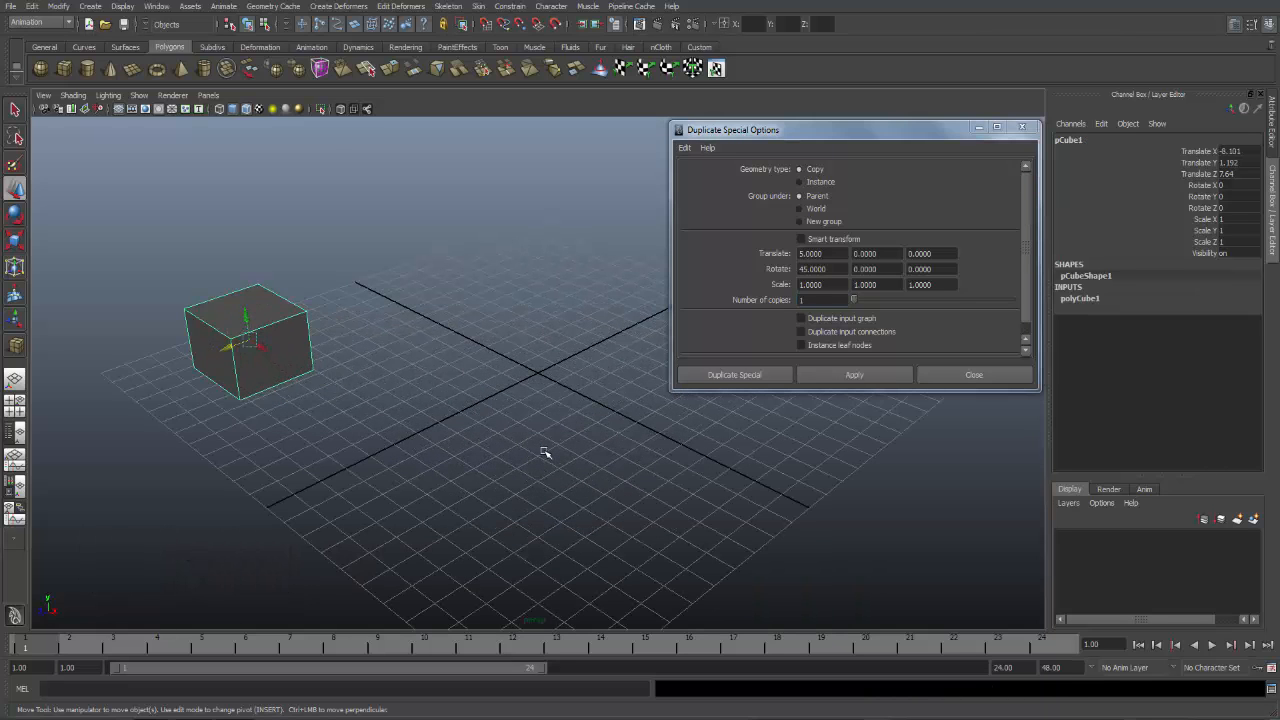
pyautogui.click(973, 374)
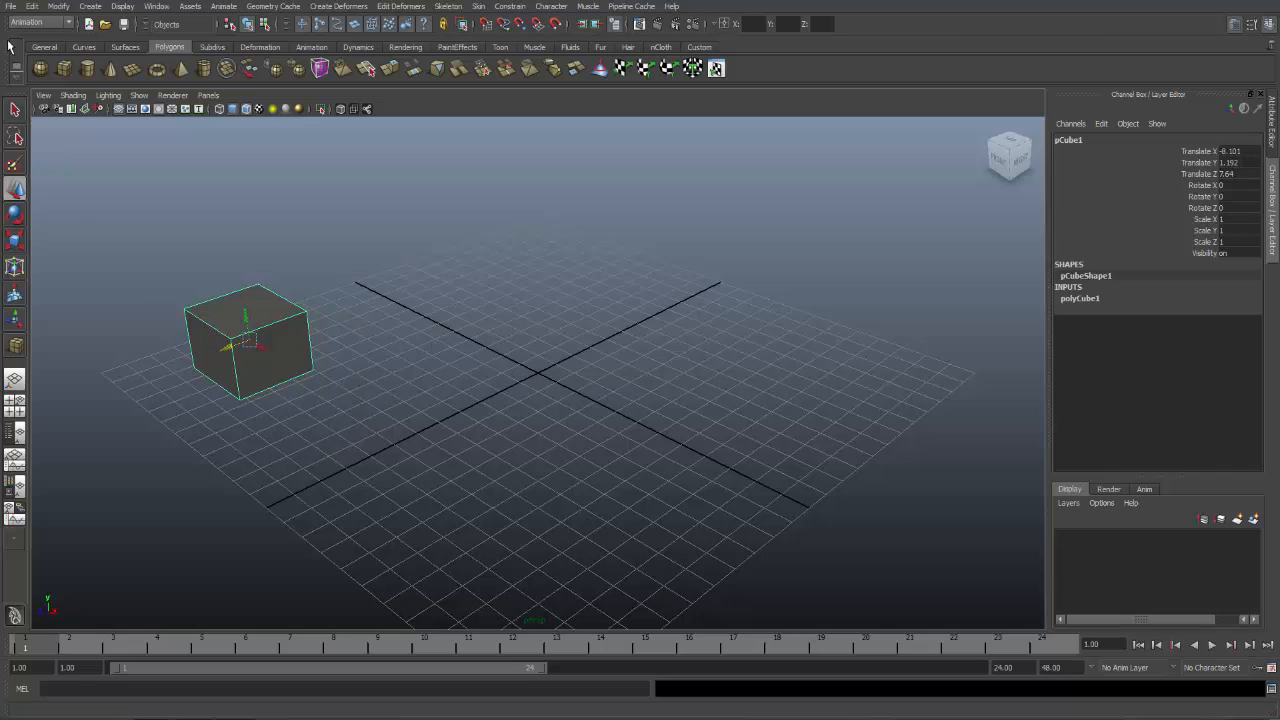
# Duplicate the selected cube in place using Duplicate with Transform
pyautogui.click(32, 6)
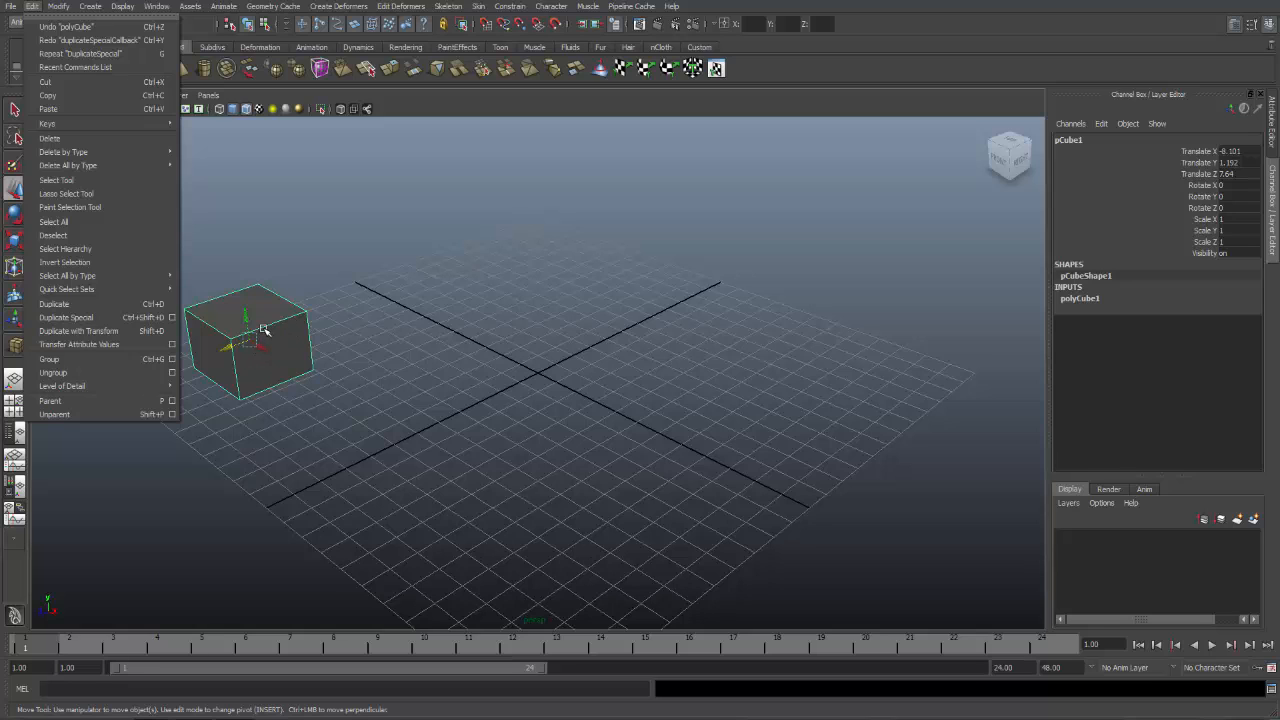
pyautogui.click(297, 289)
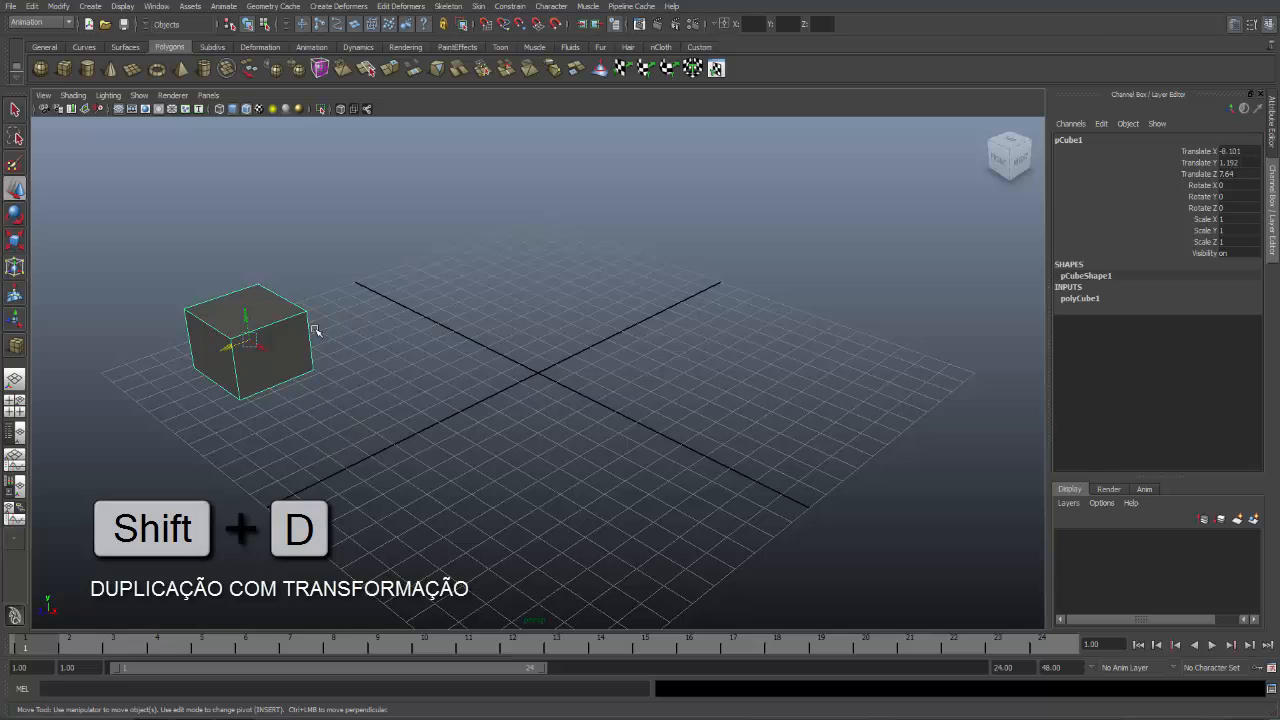
pyautogui.hotkey('shift', 'd')
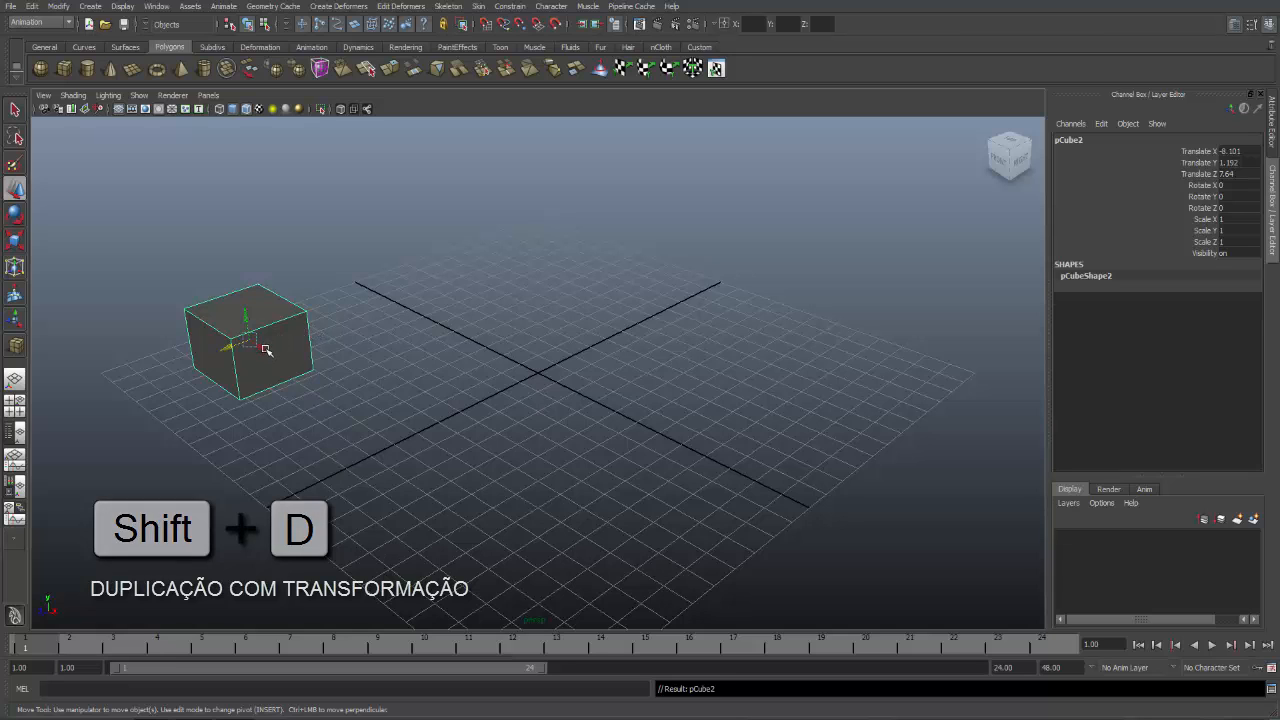
# Move the duplicated cube along X to about -3.74 and stretch it along Z to a scale of about 2.2
pyautogui.moveTo(264, 349); pyautogui.dragTo(329, 417)
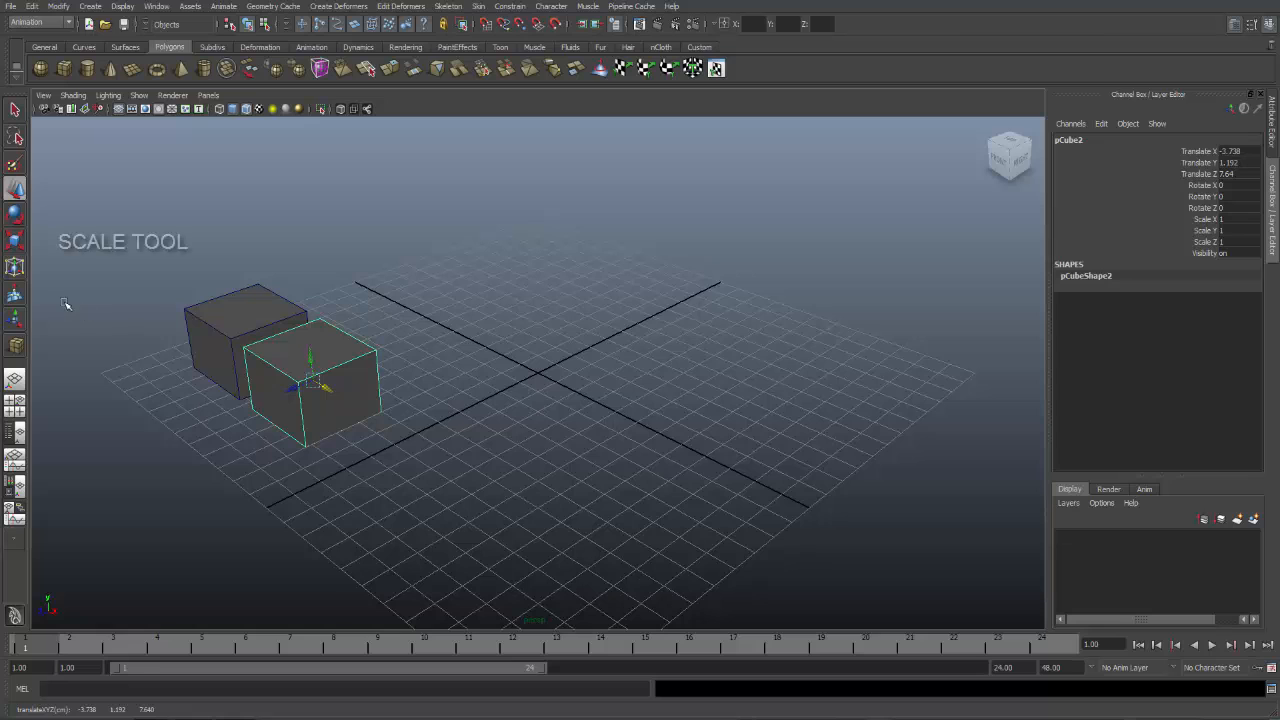
pyautogui.click(14, 241)
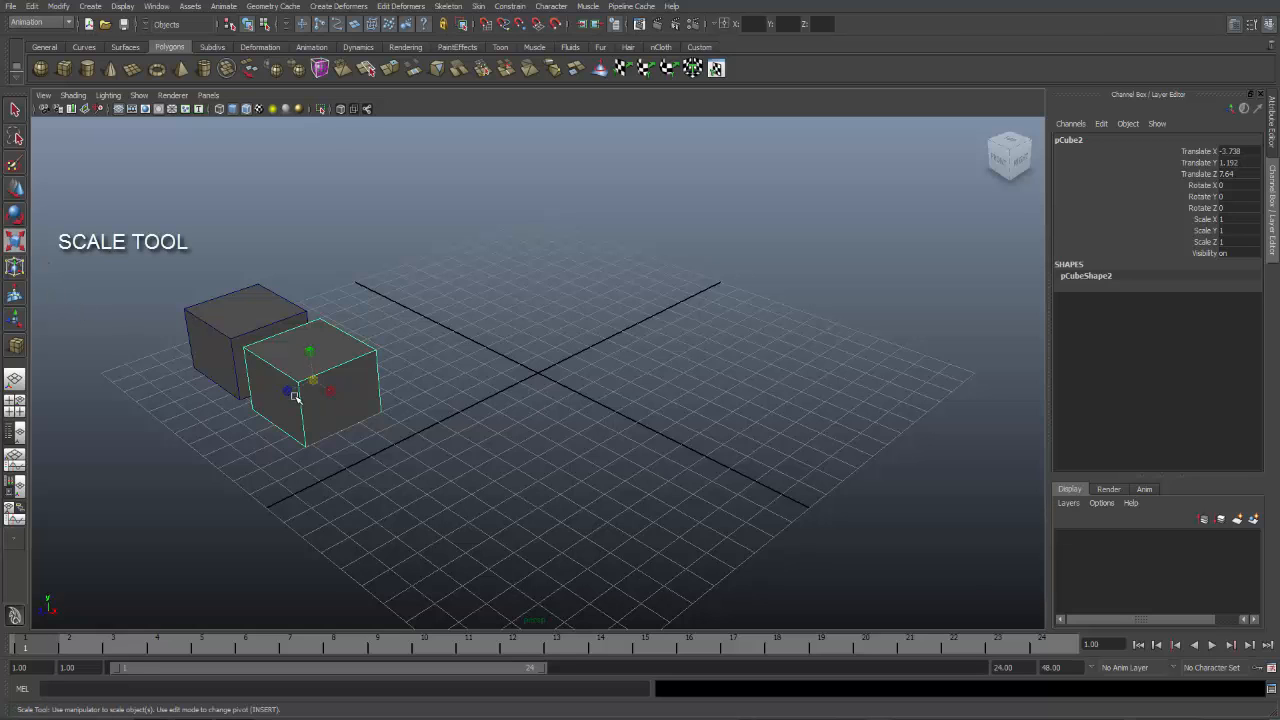
pyautogui.moveTo(288, 391); pyautogui.dragTo(258, 412)
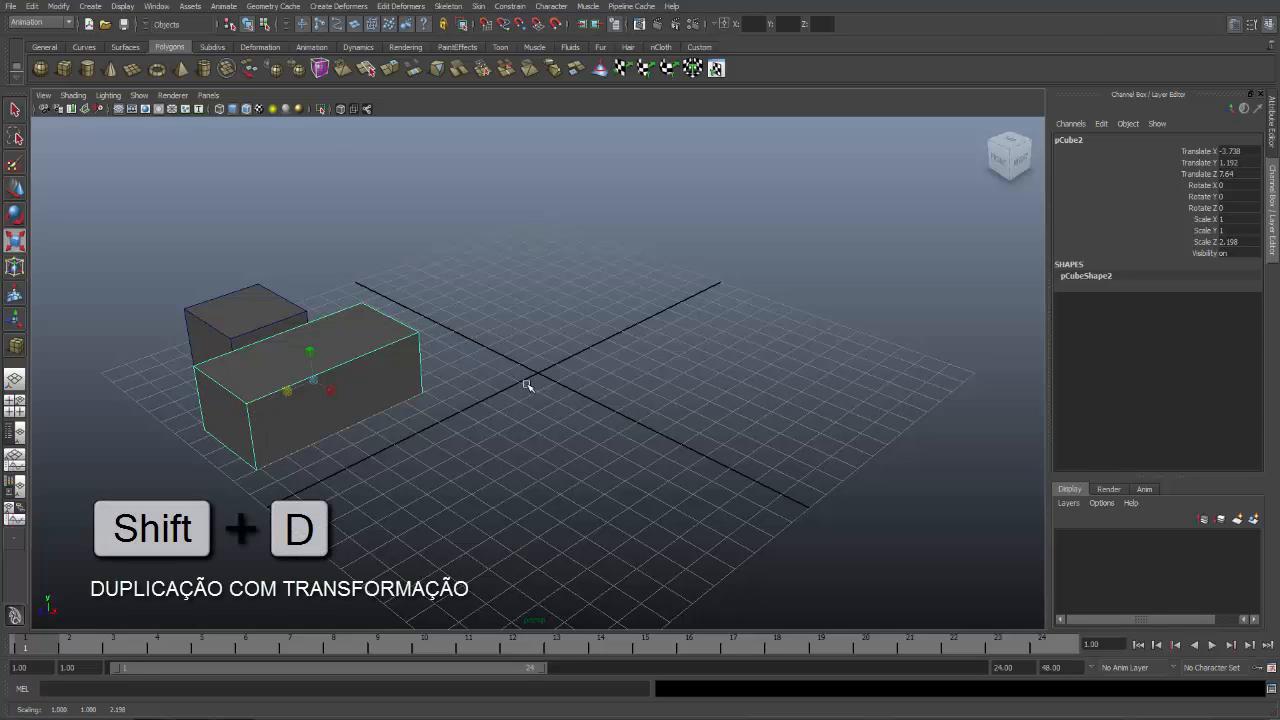
# Apply Duplicate with Transform twice more to the stretched cube, repeating its X offset and Z scaling
pyautogui.hotkey('shift', 'd')
pyautogui.hotkey('shift', 'd')
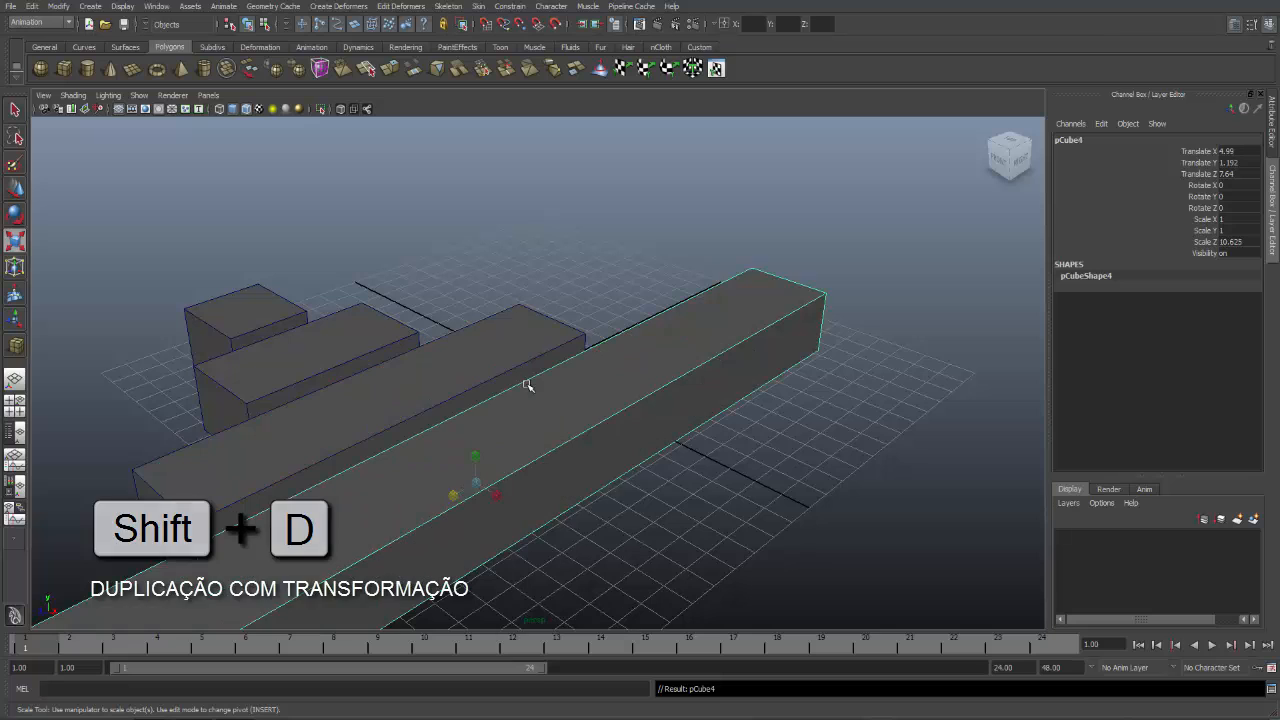
pyautogui.scroll(-5, 527, 386)
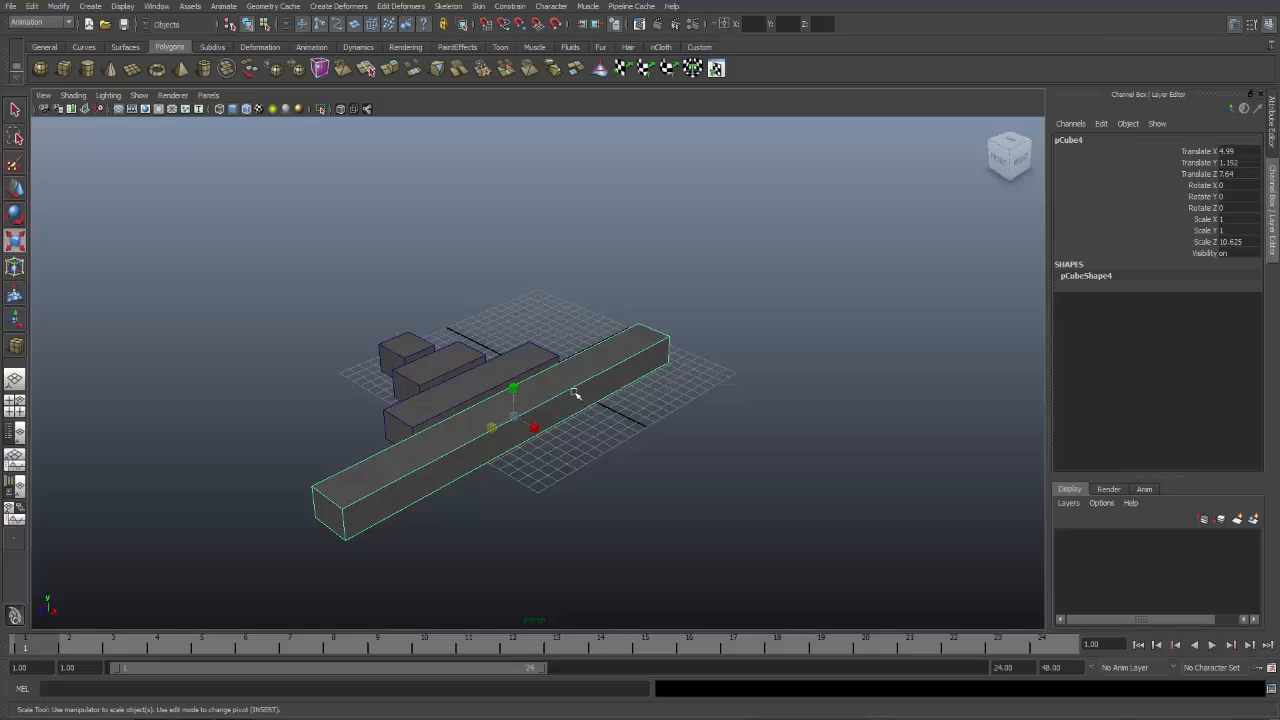
pyautogui.scroll(-1, 610, 418)
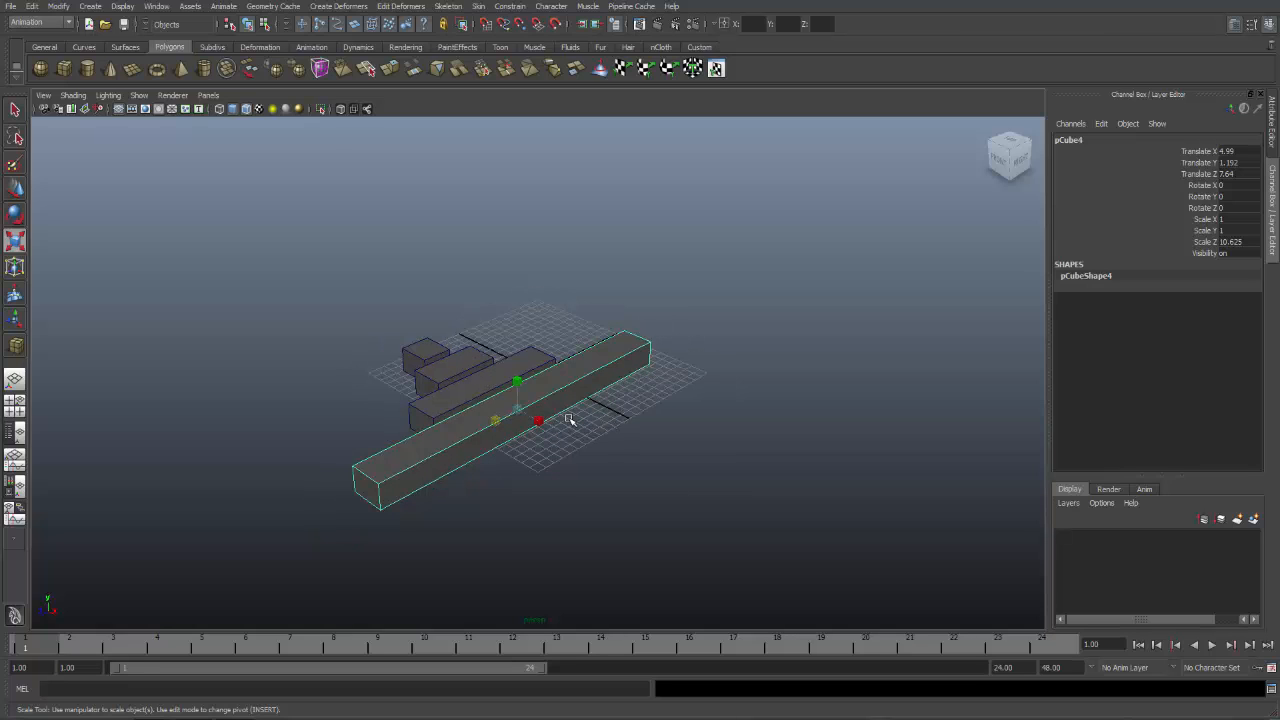
pyautogui.scroll(1, 568, 421)
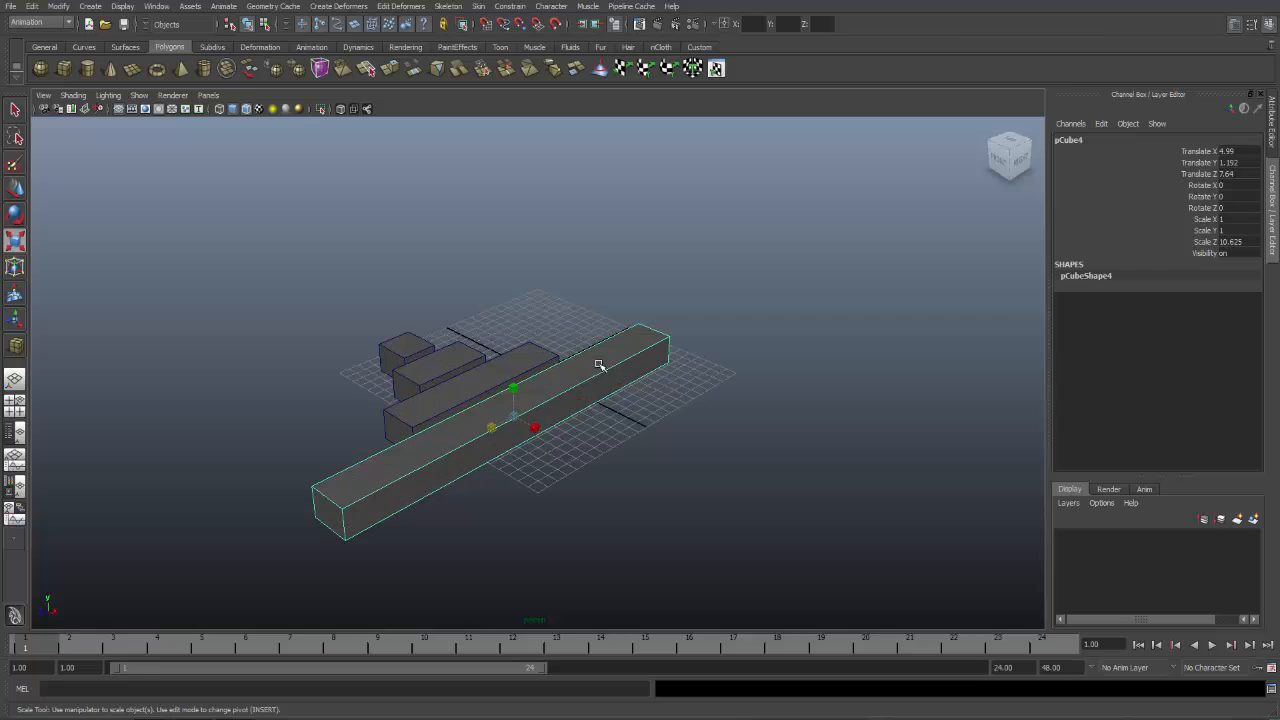